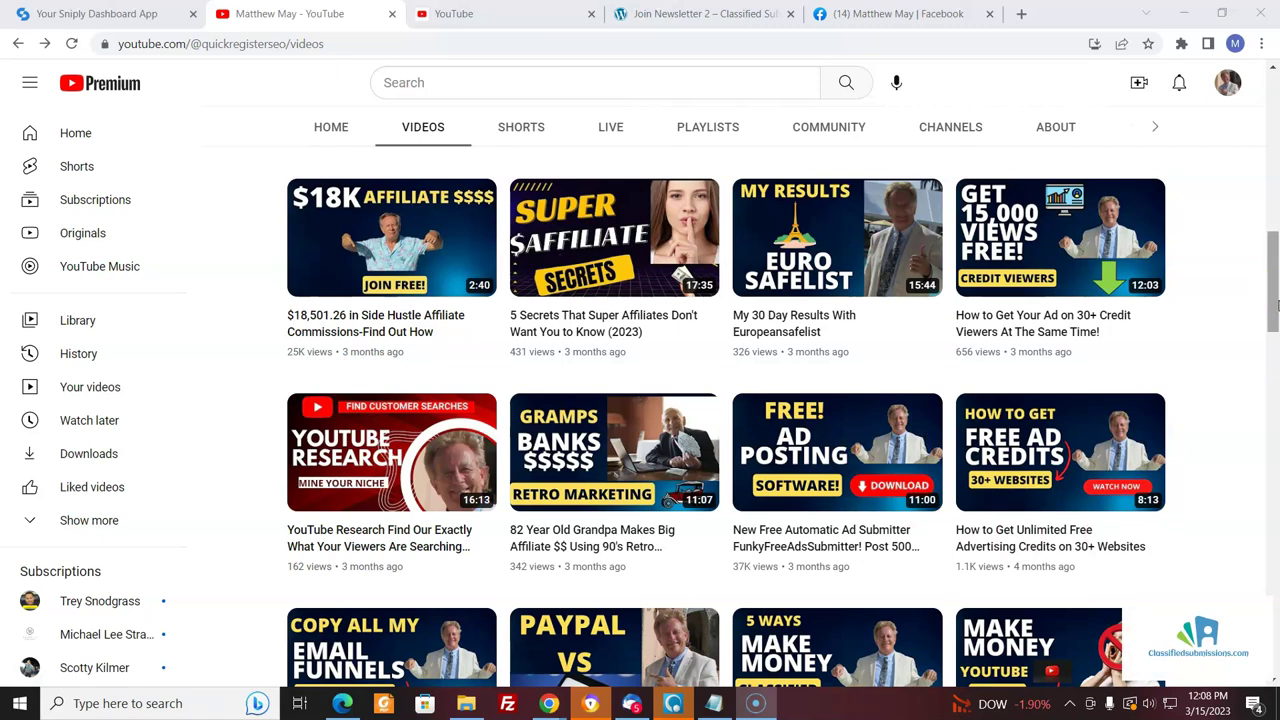
Open the New Free Automatic Ad Submitter FunkyFreeAdsSubmitter video from the channel's Videos tab
{"action": "scroll", "coordinate": [1274, 312], "scroll_direction": "down", "scroll_amount": 2}
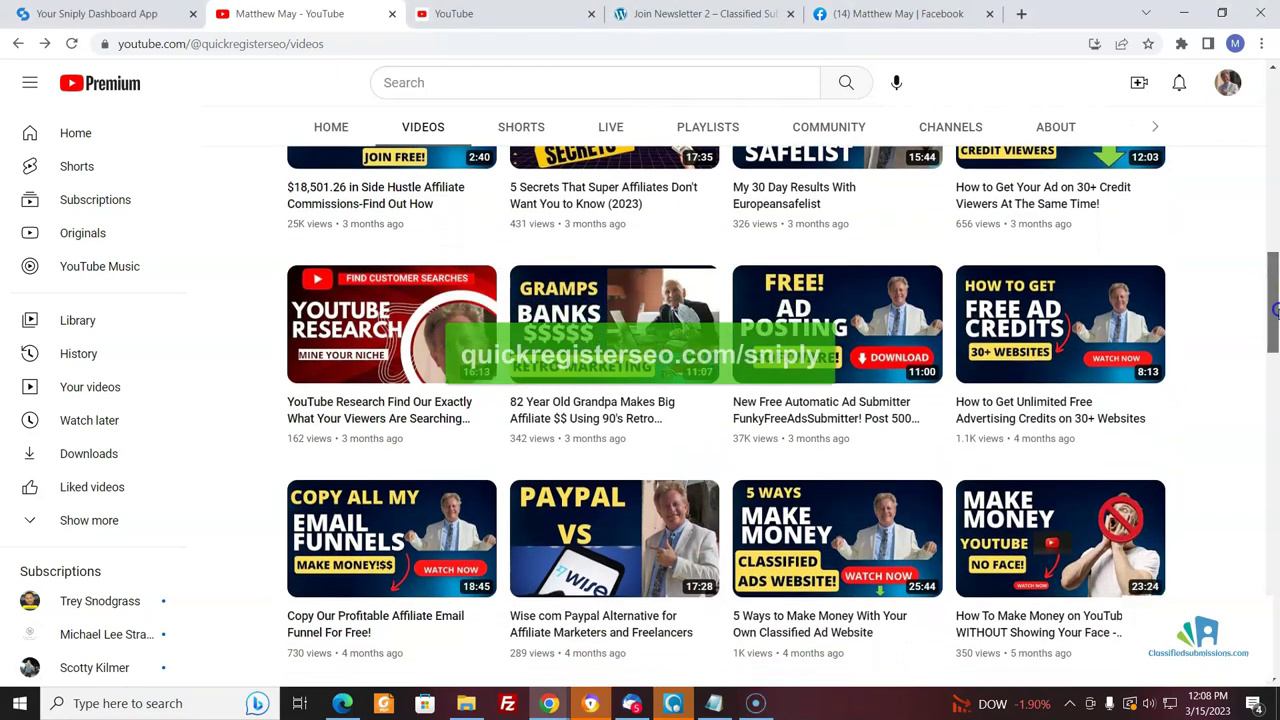
{"action": "mouse_move", "coordinate": [891, 394]}
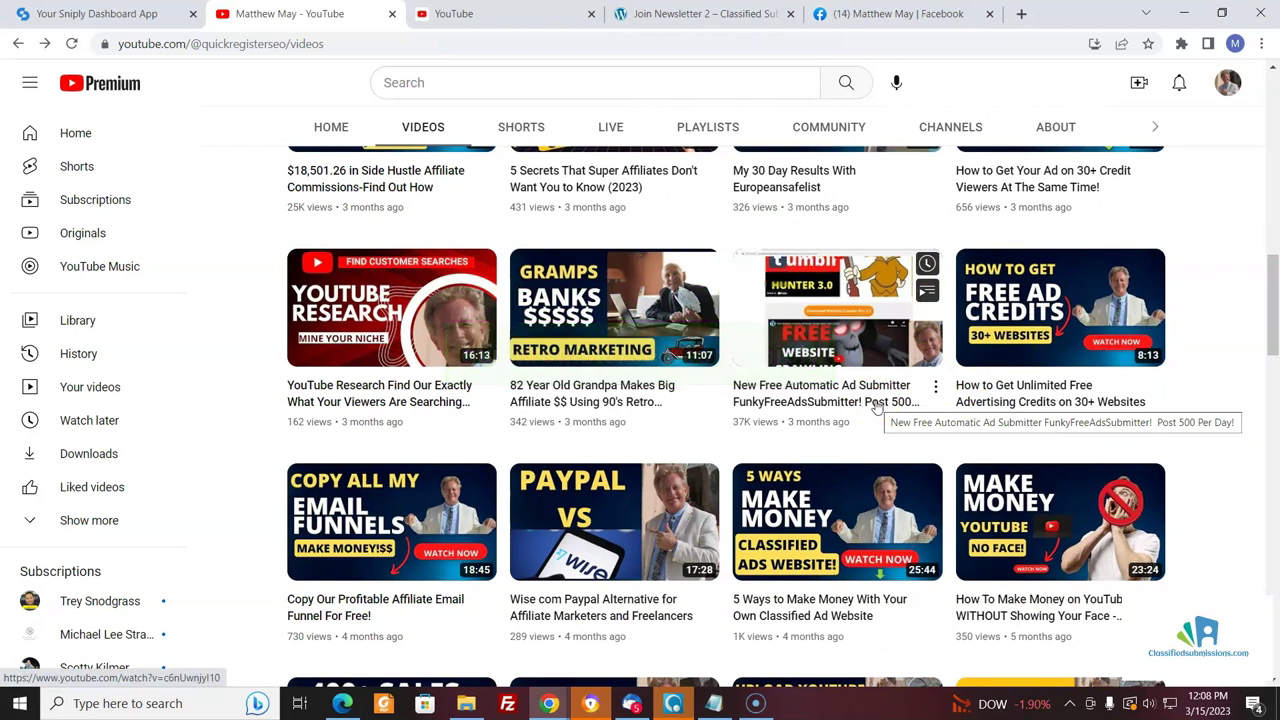
{"action": "left_click", "coordinate": [876, 405]}
Pause the FunkyFreeAdsSubmitter video at 0:01 and copy its youtu.be share link
{"action": "left_click", "coordinate": [54, 553]}
{"action": "scroll", "coordinate": [790, 420], "scroll_direction": "down", "scroll_amount": 3}
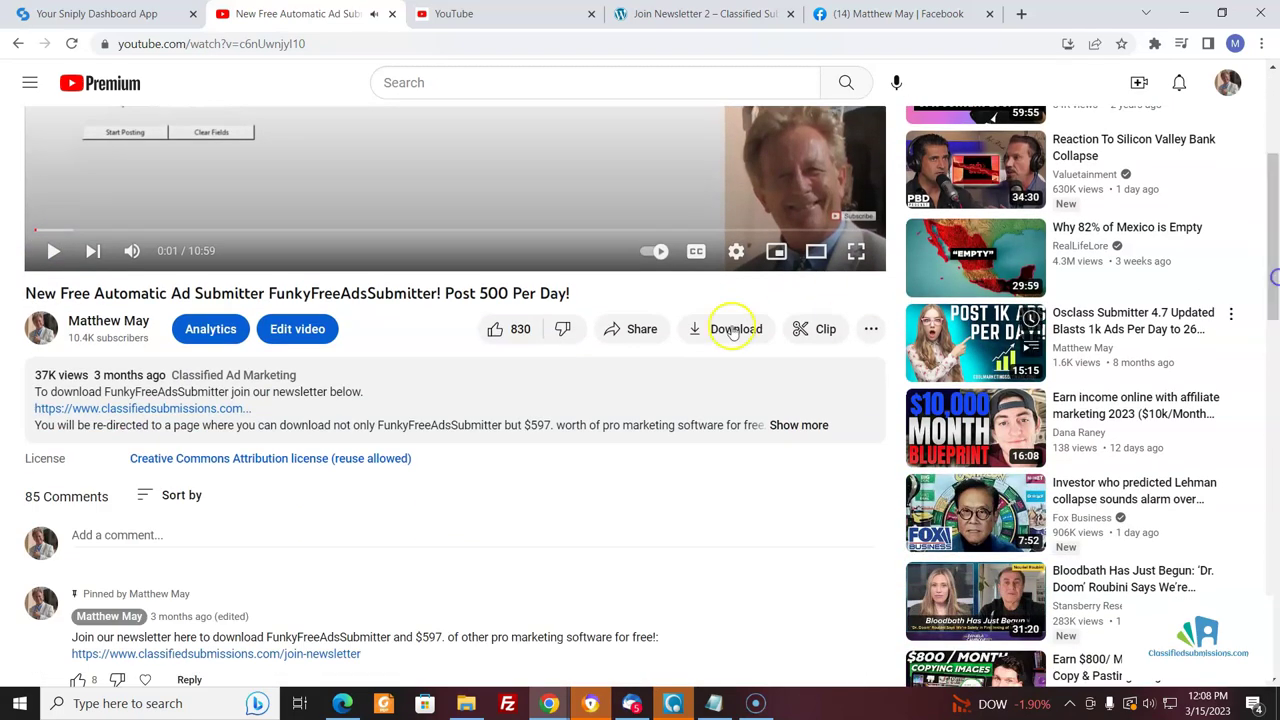
{"action": "left_click", "coordinate": [632, 338]}
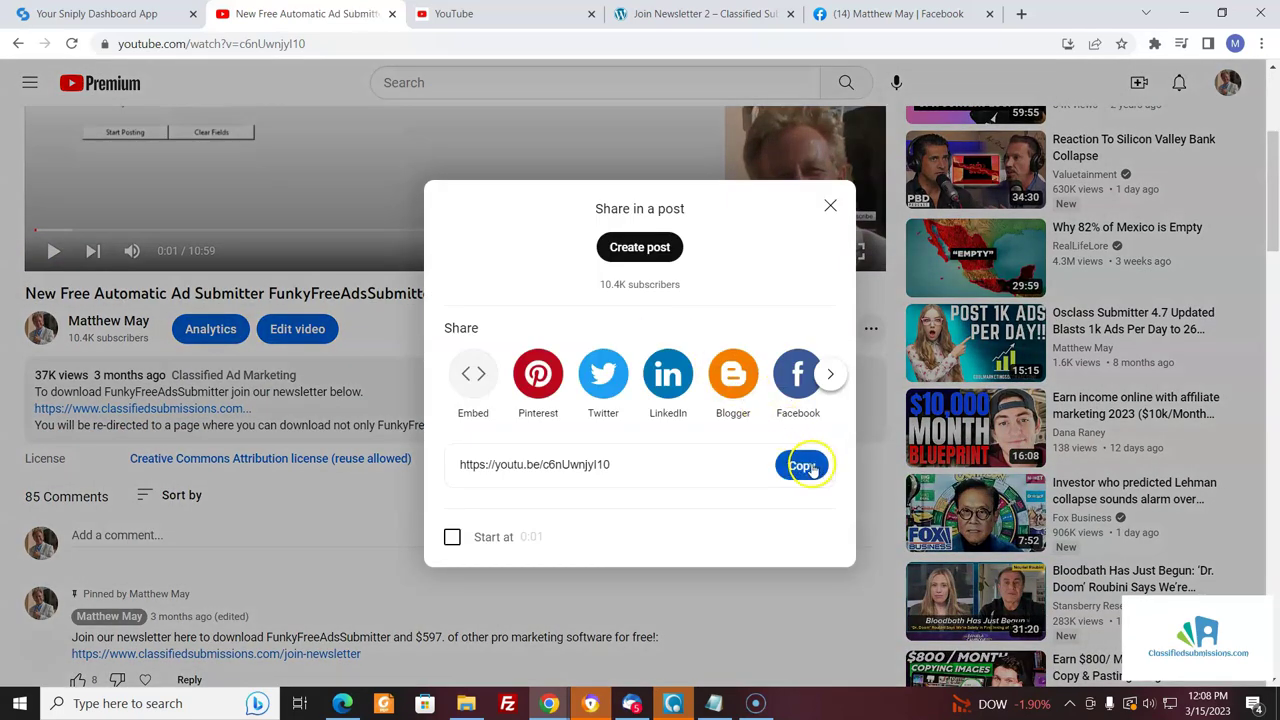
{"action": "left_click", "coordinate": [803, 465]}
{"action": "left_click", "coordinate": [830, 206]}
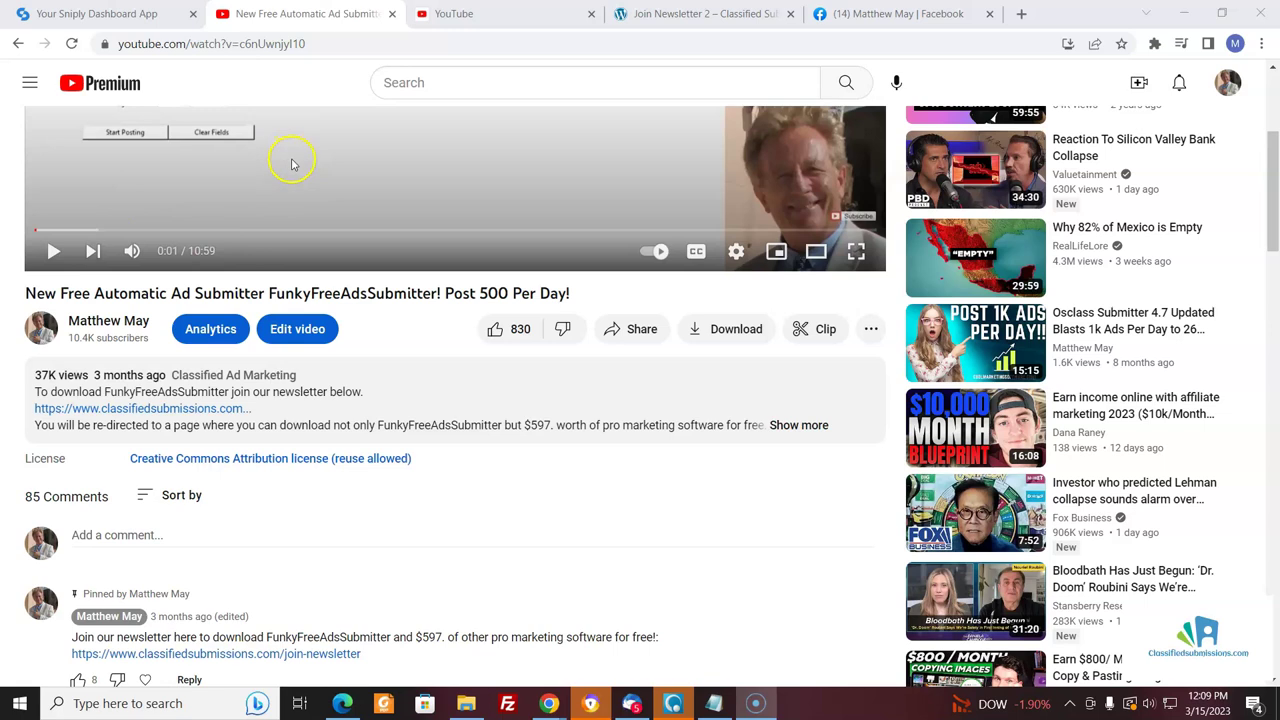
On the snip.ly/bmd9bg page, play and pause the embedded video, then follow Download Free Software
{"action": "left_click", "coordinate": [521, 19]}
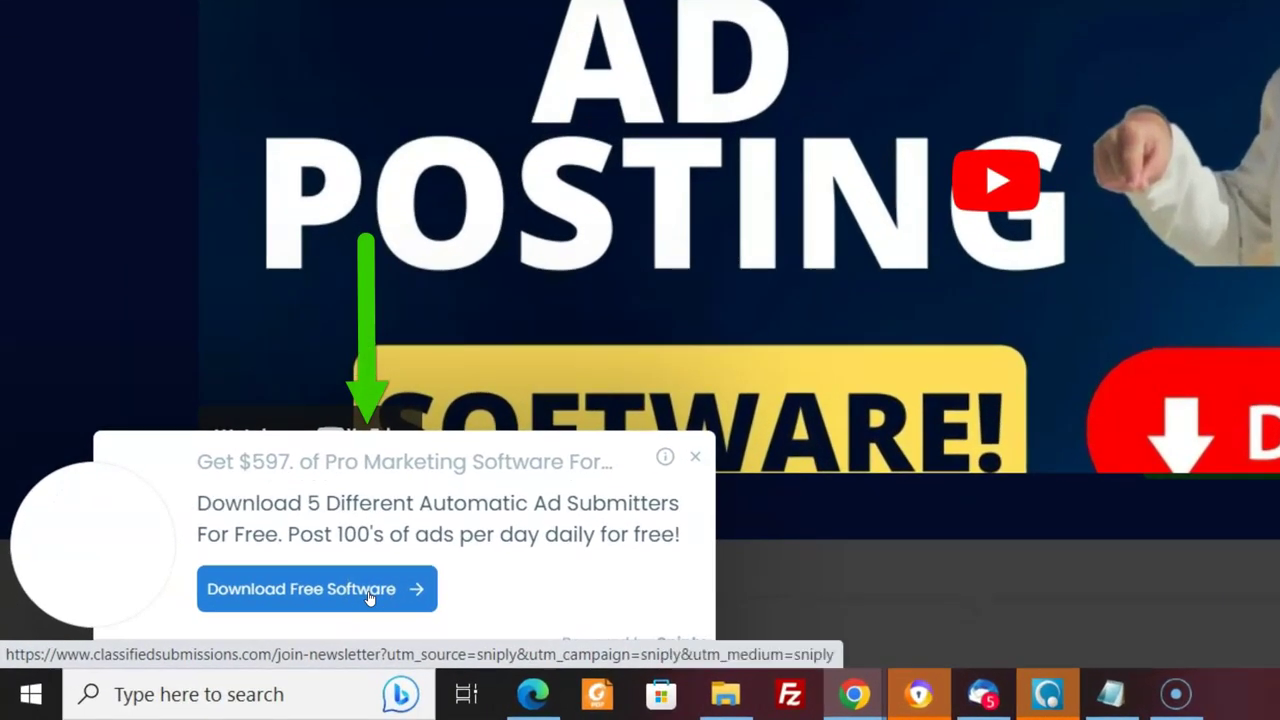
{"action": "left_click", "coordinate": [368, 597]}
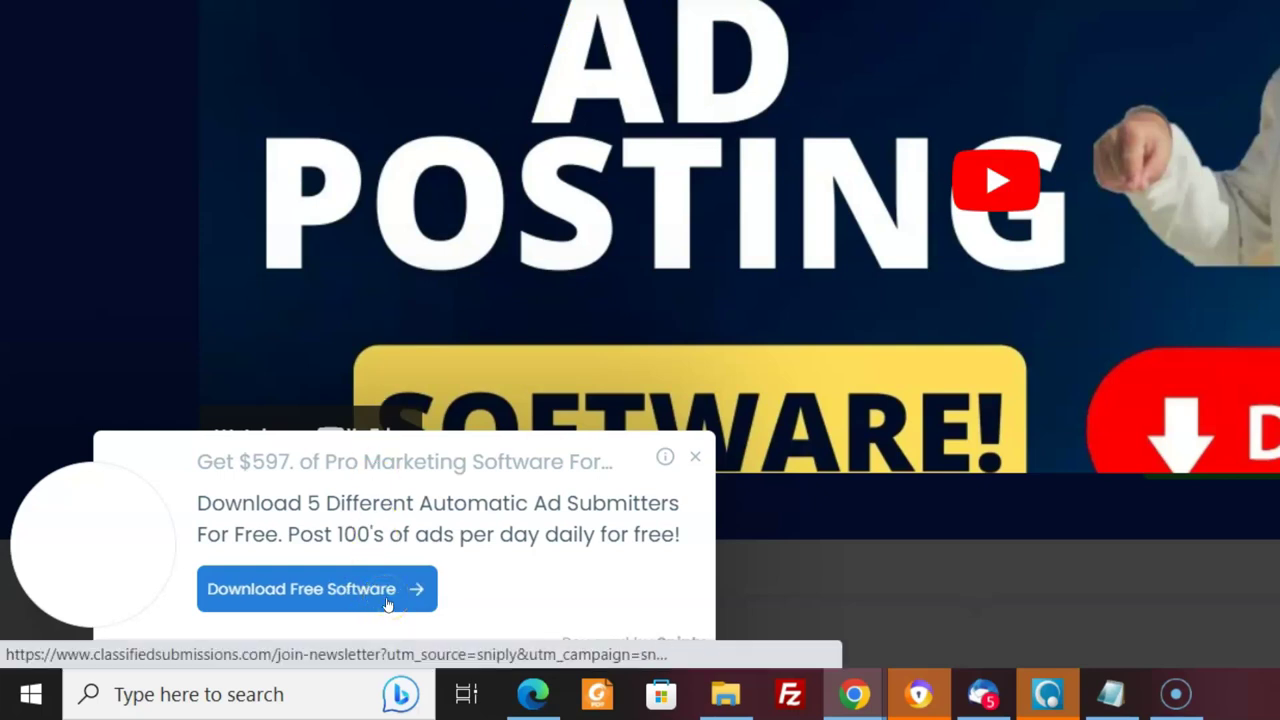
{"action": "left_click", "coordinate": [523, 306]}
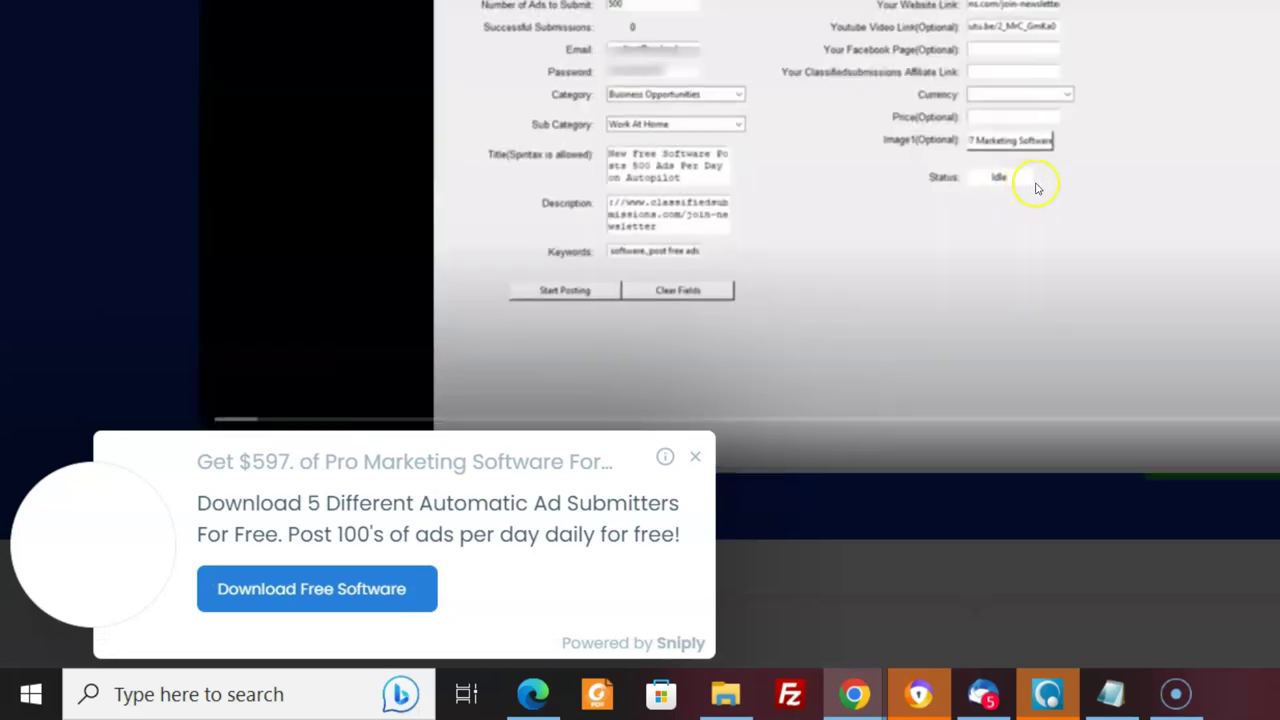
{"action": "left_click", "coordinate": [781, 203]}
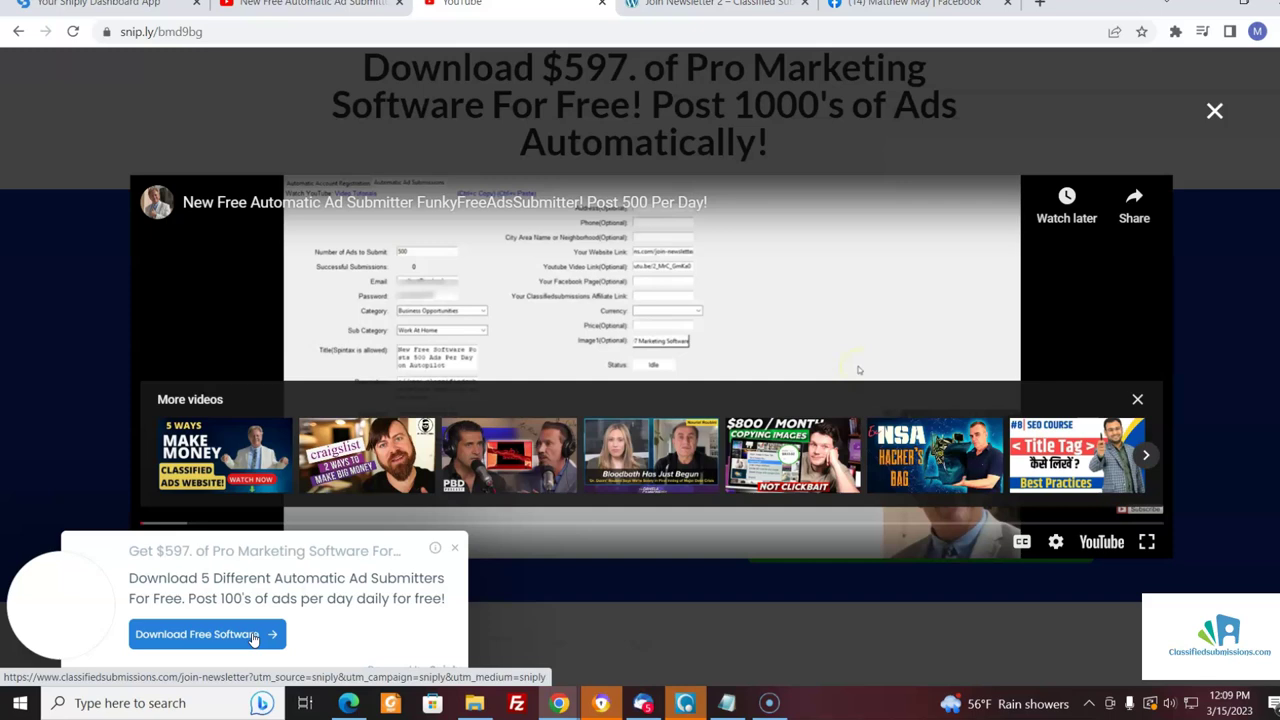
{"action": "left_click", "coordinate": [253, 636]}
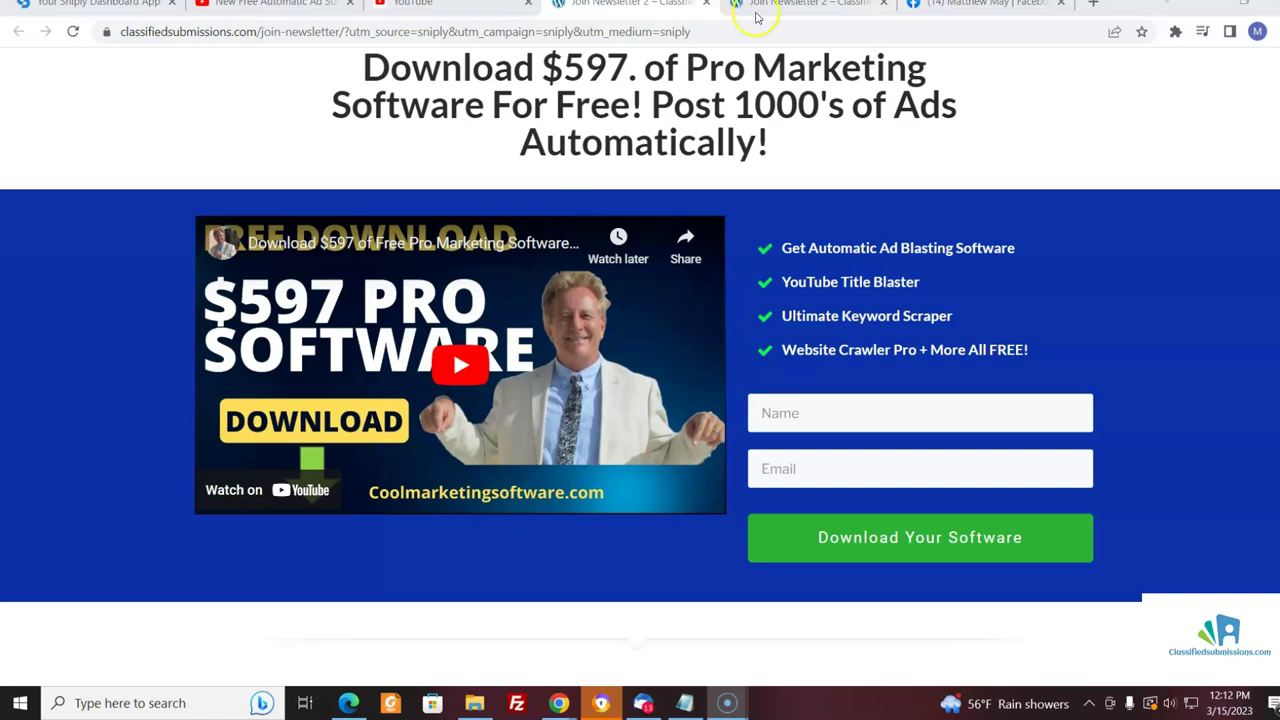
Open the Facebook post's snip.ly/bmd9bg link, show its Download Free Software offer, then return to YouTube
{"action": "left_click", "coordinate": [999, 6]}
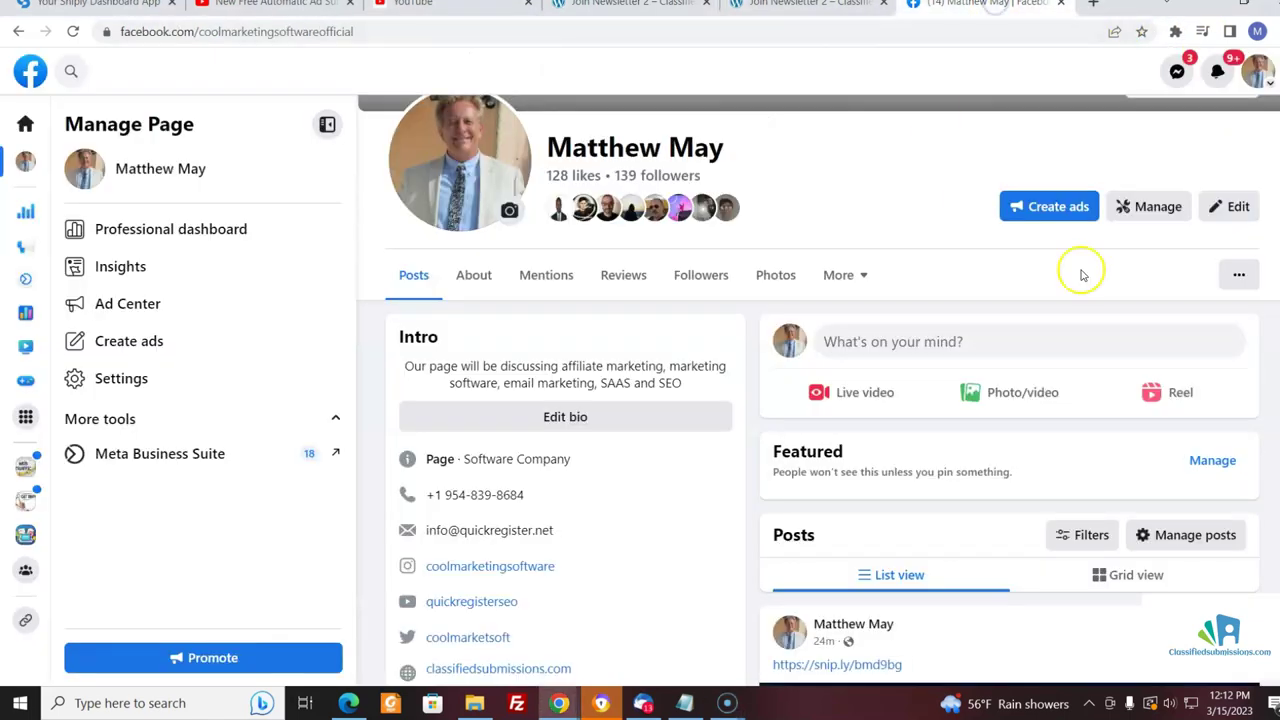
{"action": "scroll", "coordinate": [1230, 270], "scroll_direction": "down", "scroll_amount": 4}
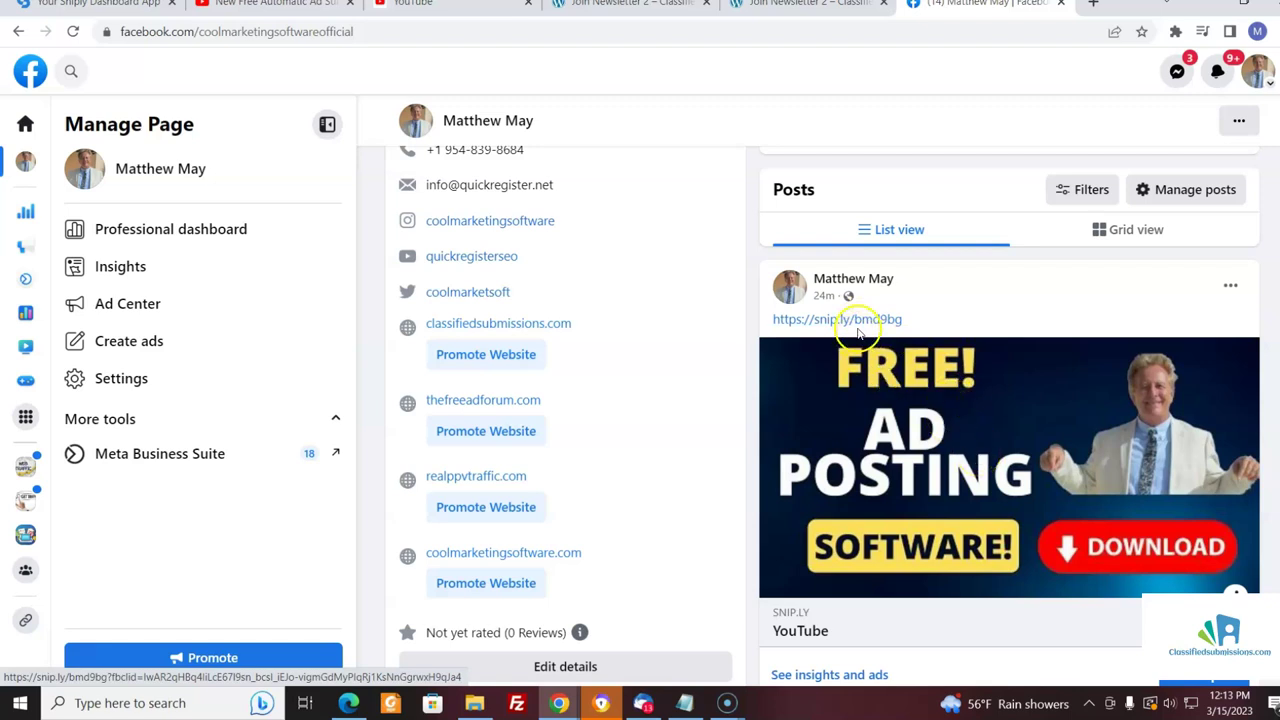
{"action": "left_click", "coordinate": [1045, 455]}
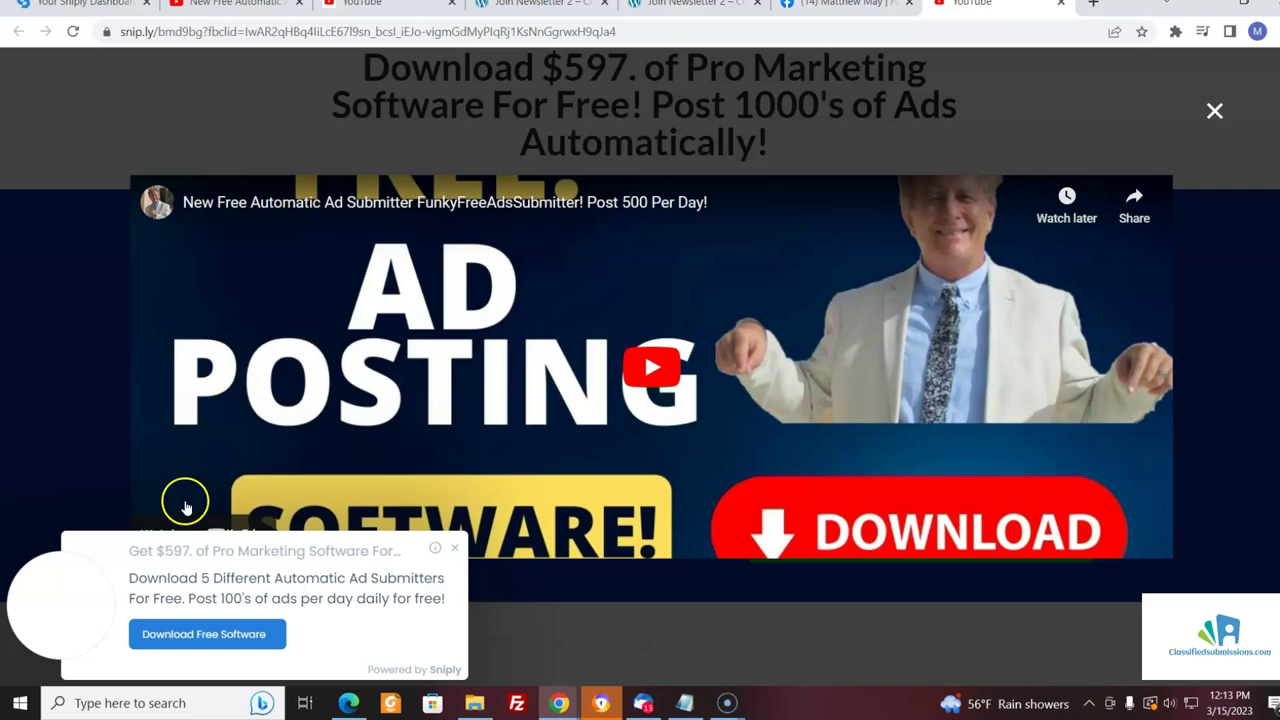
{"action": "left_click", "coordinate": [243, 645]}
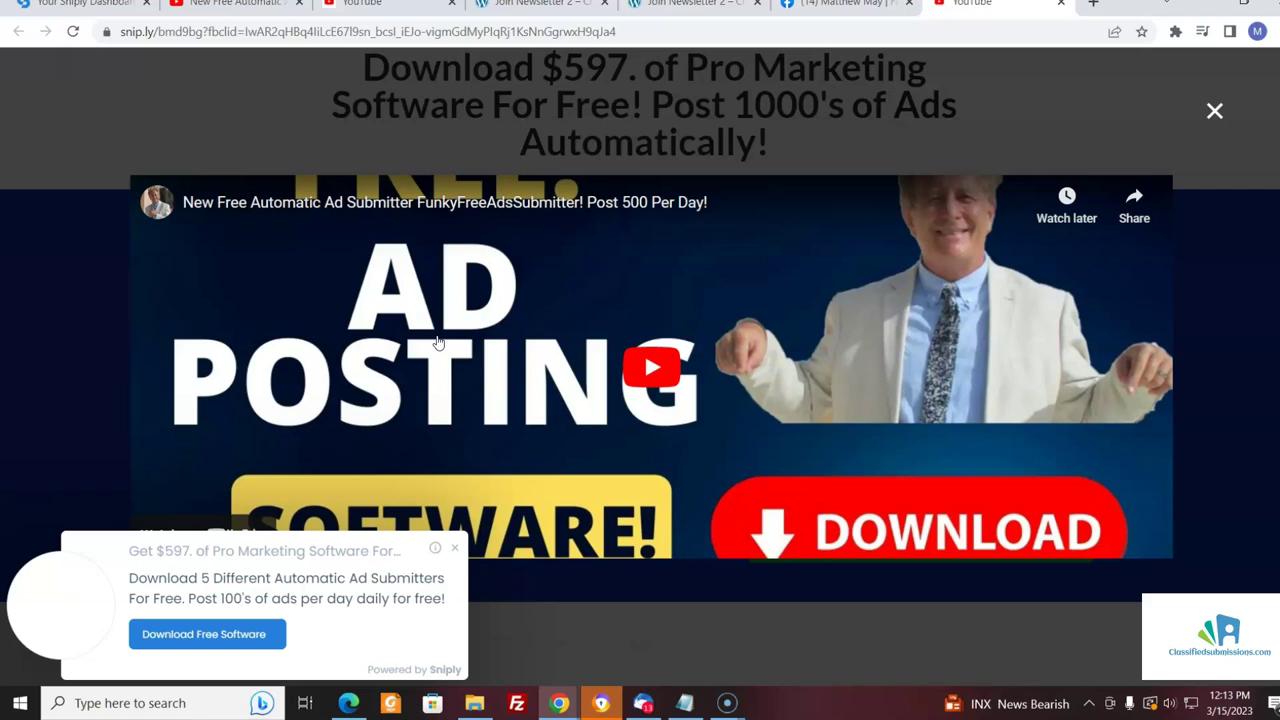
{"action": "left_click", "coordinate": [368, 8]}
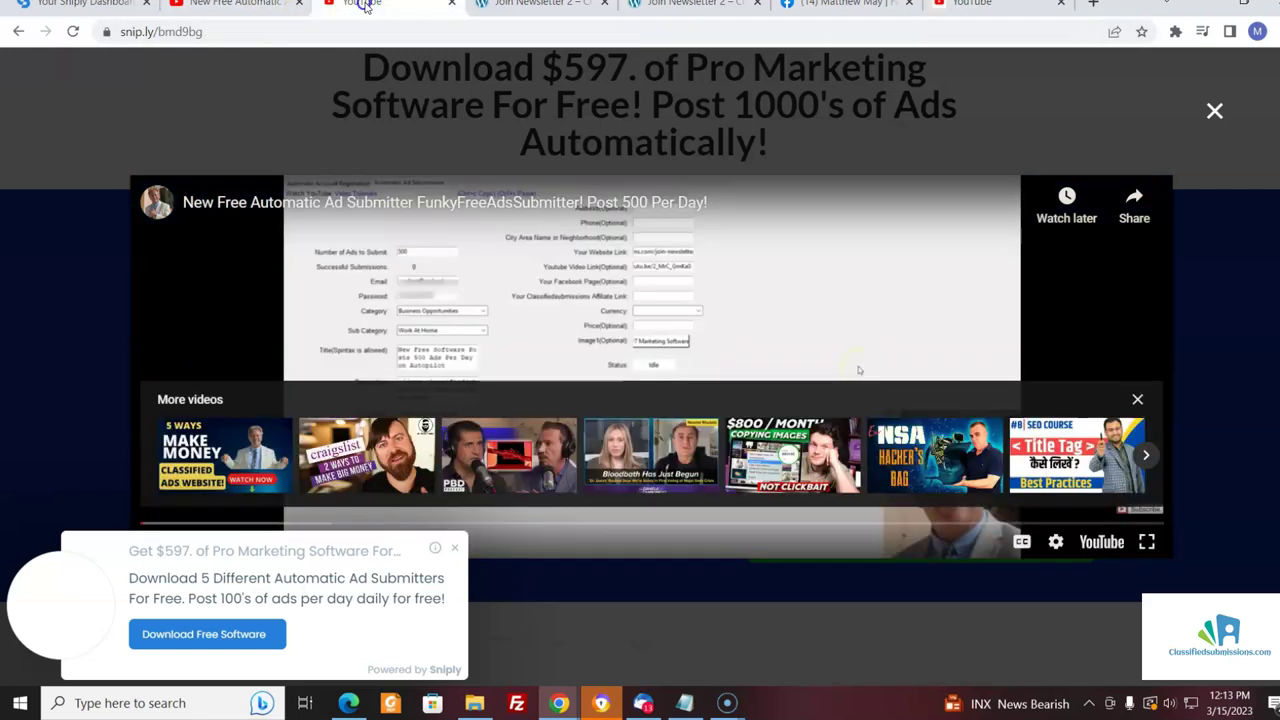
Go from the watch page to the channel's Videos list, pausing the featured video
{"action": "left_click", "coordinate": [235, 6]}
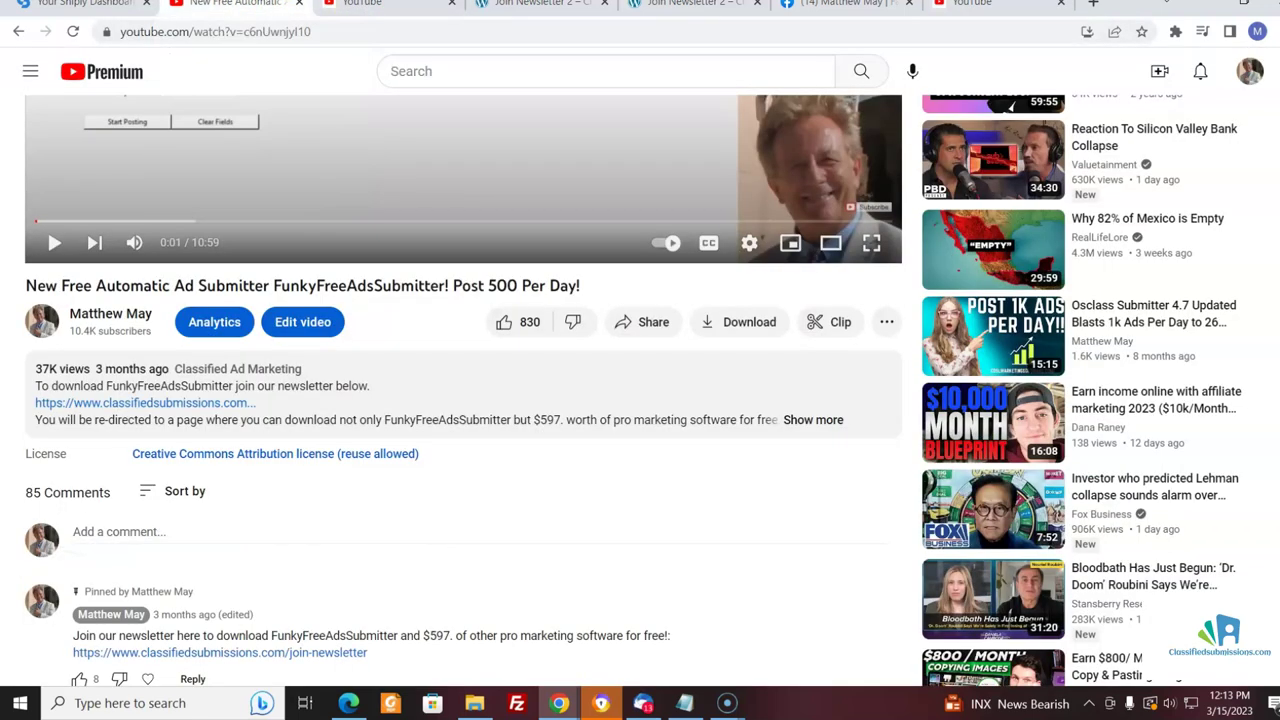
{"action": "left_click", "coordinate": [106, 313]}
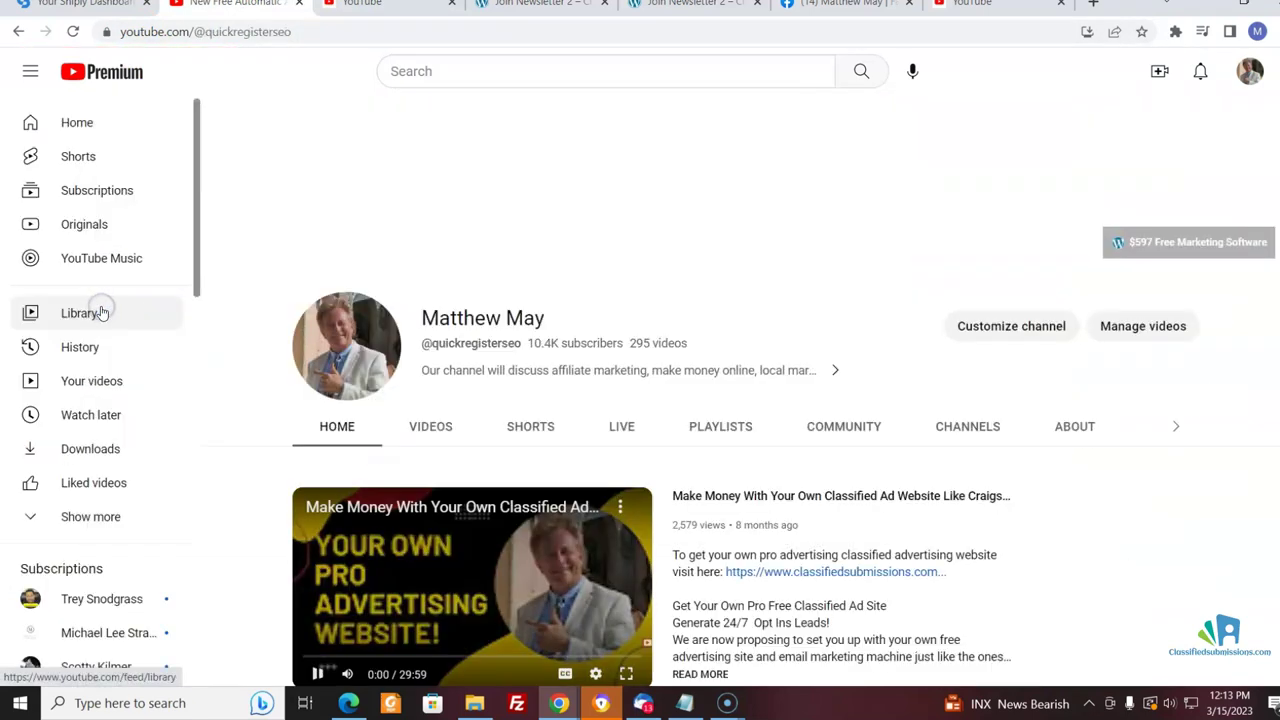
{"action": "left_click", "coordinate": [423, 655]}
{"action": "left_click", "coordinate": [436, 428]}
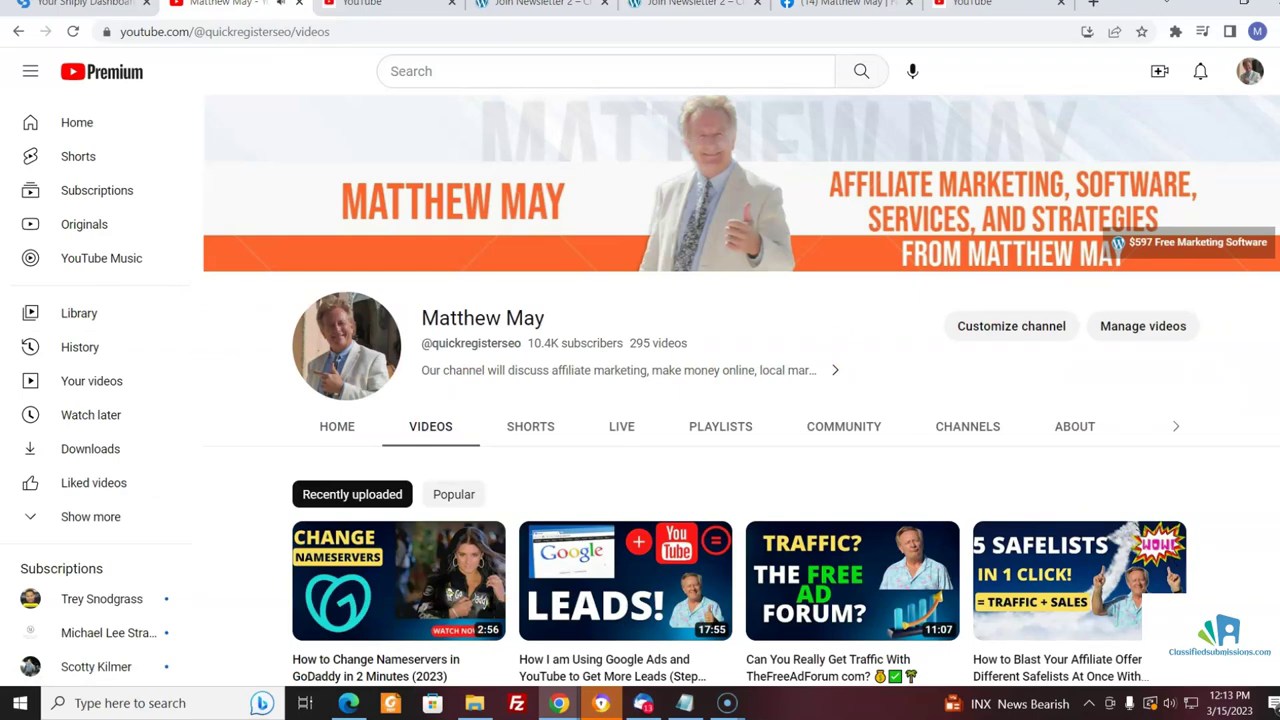
Scroll down the Videos list to the Osclass Submitter 4.7 upload and open it
{"action": "scroll", "coordinate": [740, 410], "scroll_direction": "down", "scroll_amount": 4}
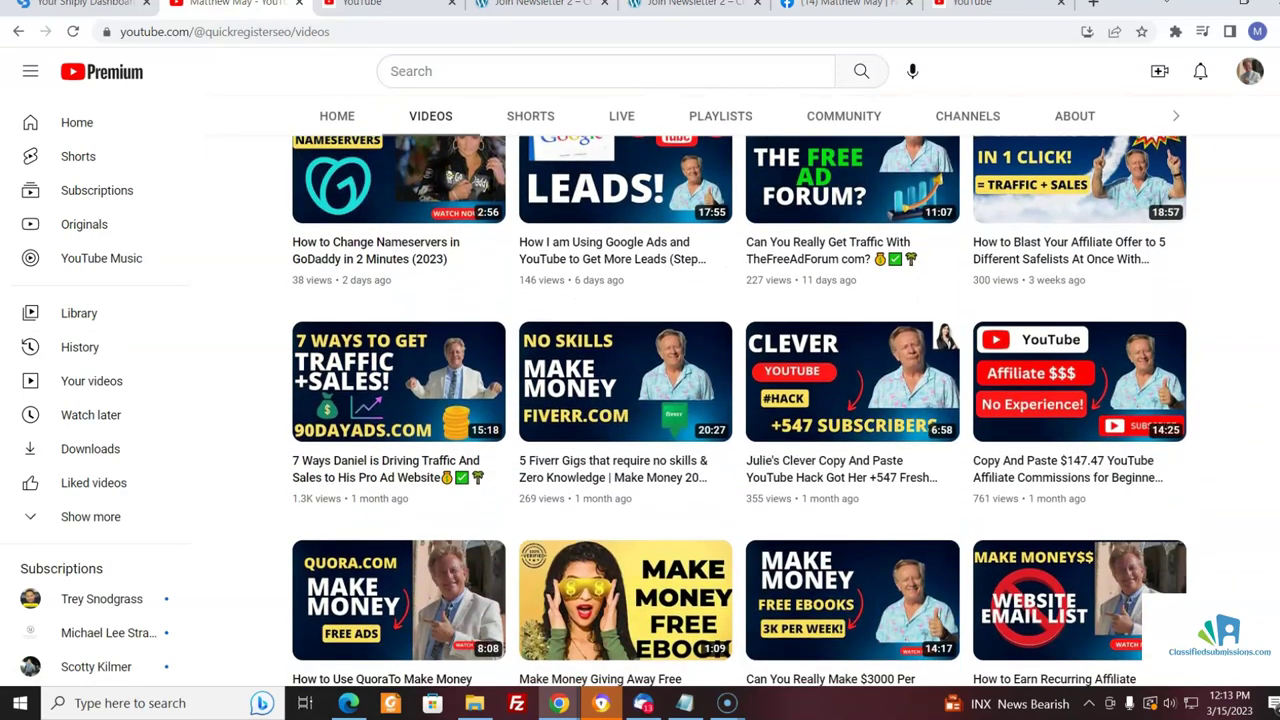
{"action": "scroll", "coordinate": [740, 410], "scroll_direction": "up", "scroll_amount": 2}
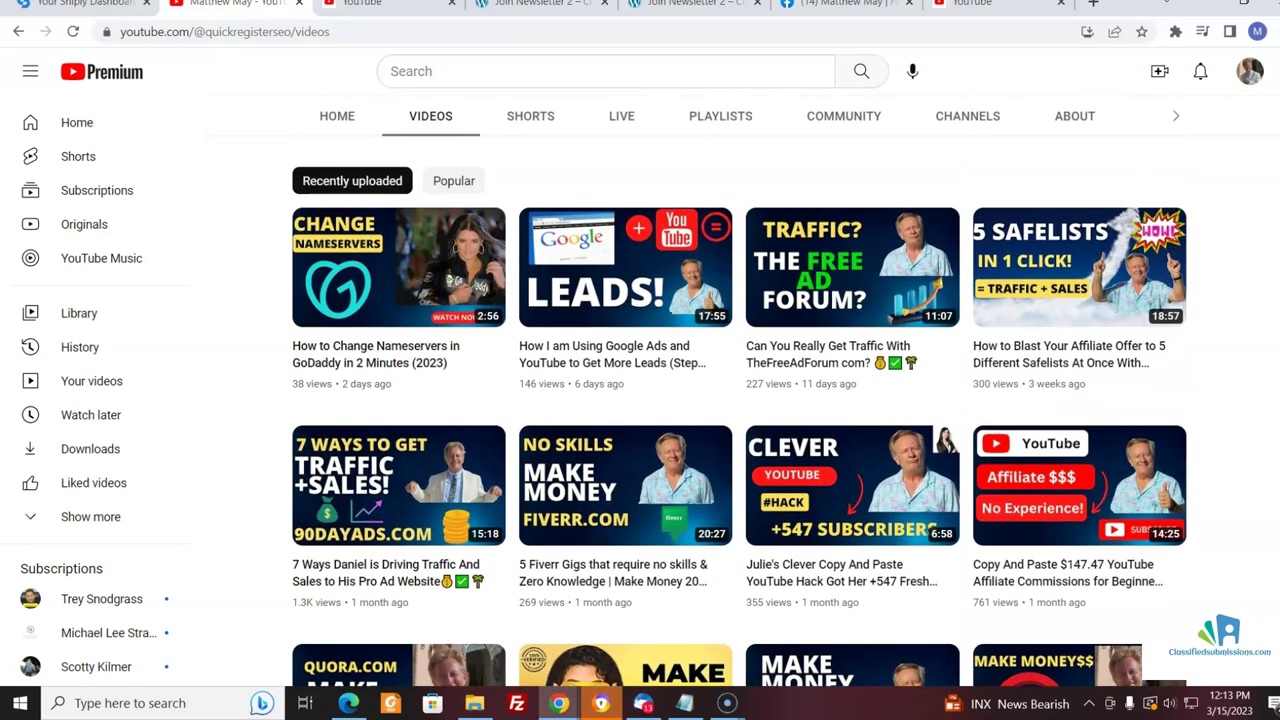
{"action": "scroll", "coordinate": [740, 400], "scroll_direction": "down", "scroll_amount": 1}
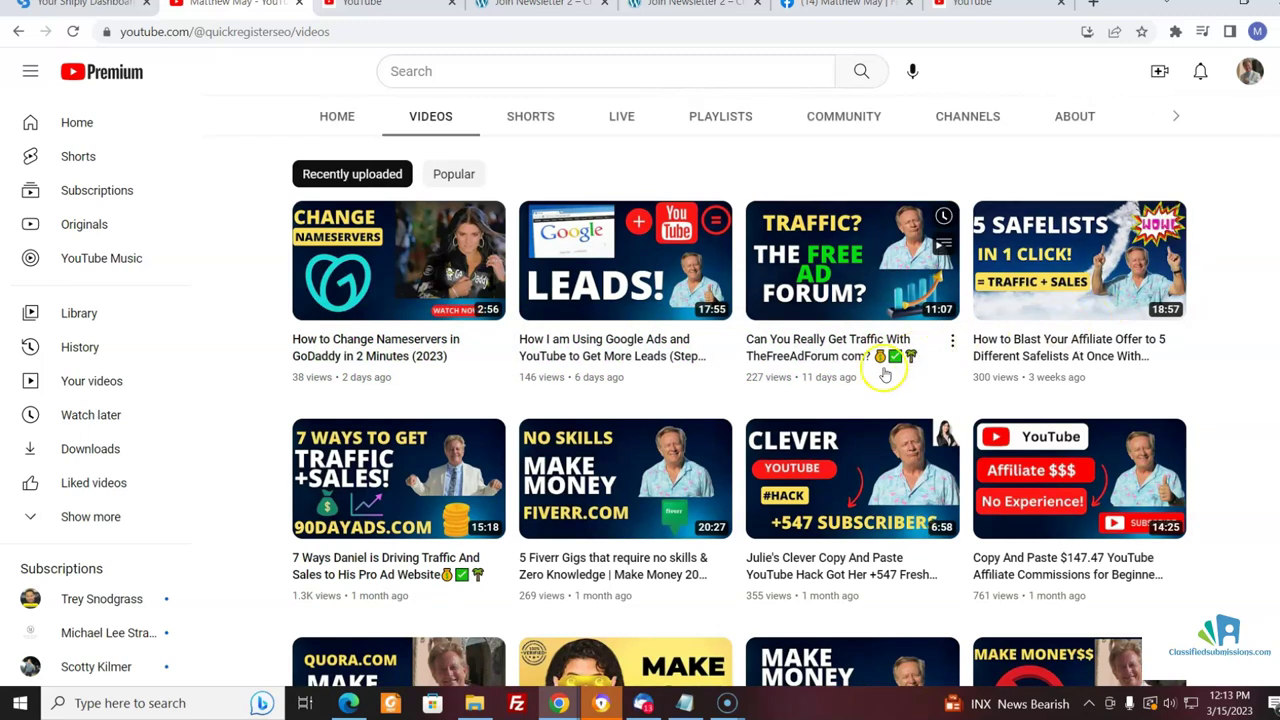
{"action": "mouse_move", "coordinate": [825, 280]}
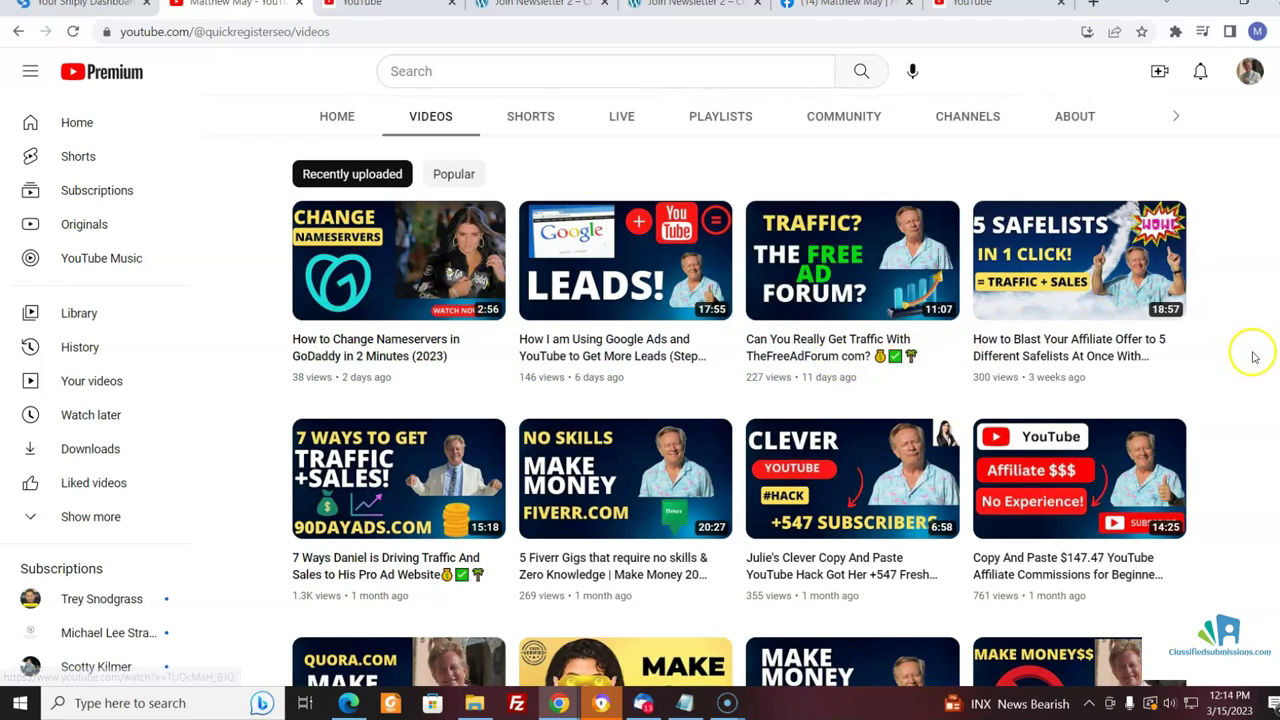
{"action": "mouse_move", "coordinate": [933, 487]}
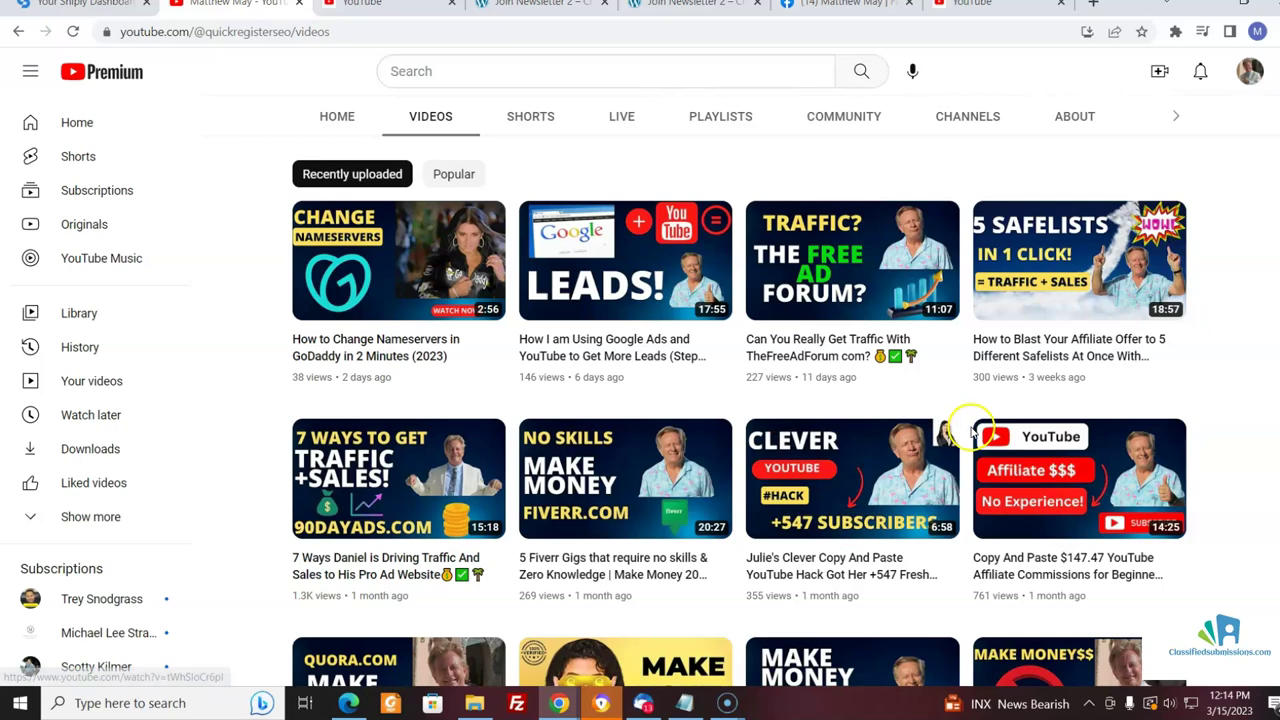
{"action": "scroll", "coordinate": [740, 411], "scroll_direction": "down", "scroll_amount": 4}
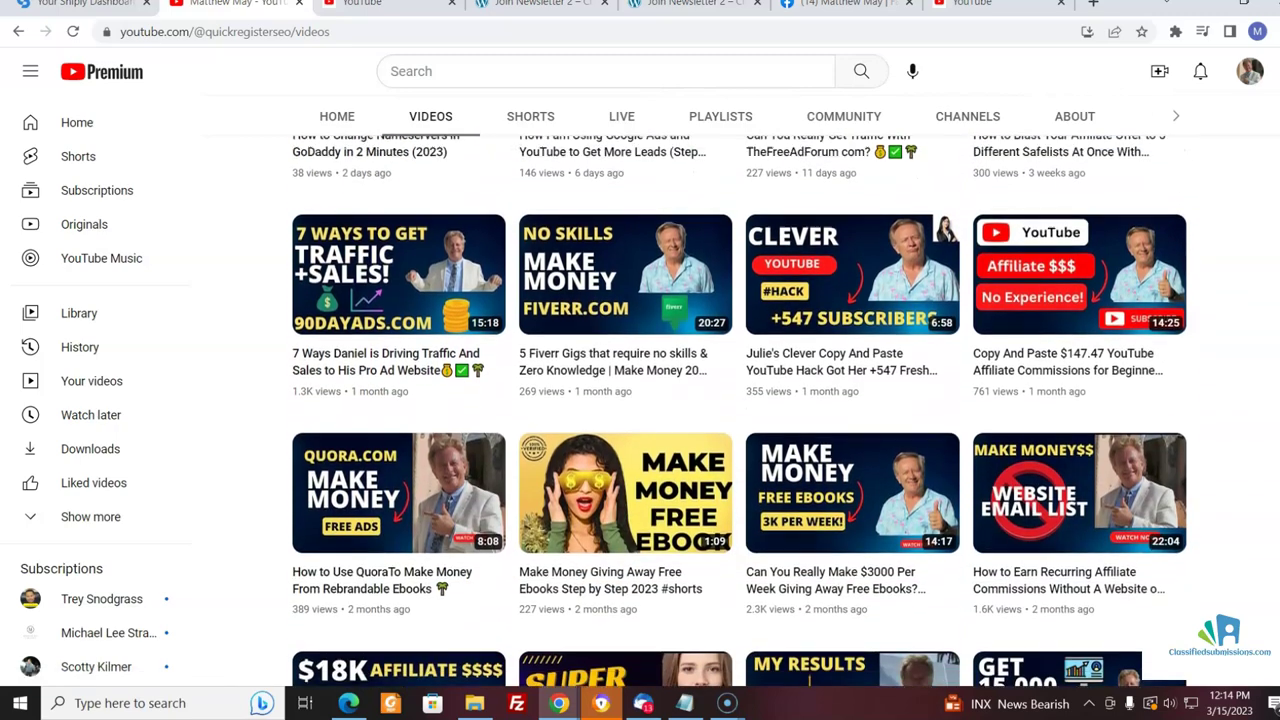
{"action": "scroll", "coordinate": [740, 411], "scroll_direction": "down", "scroll_amount": 5}
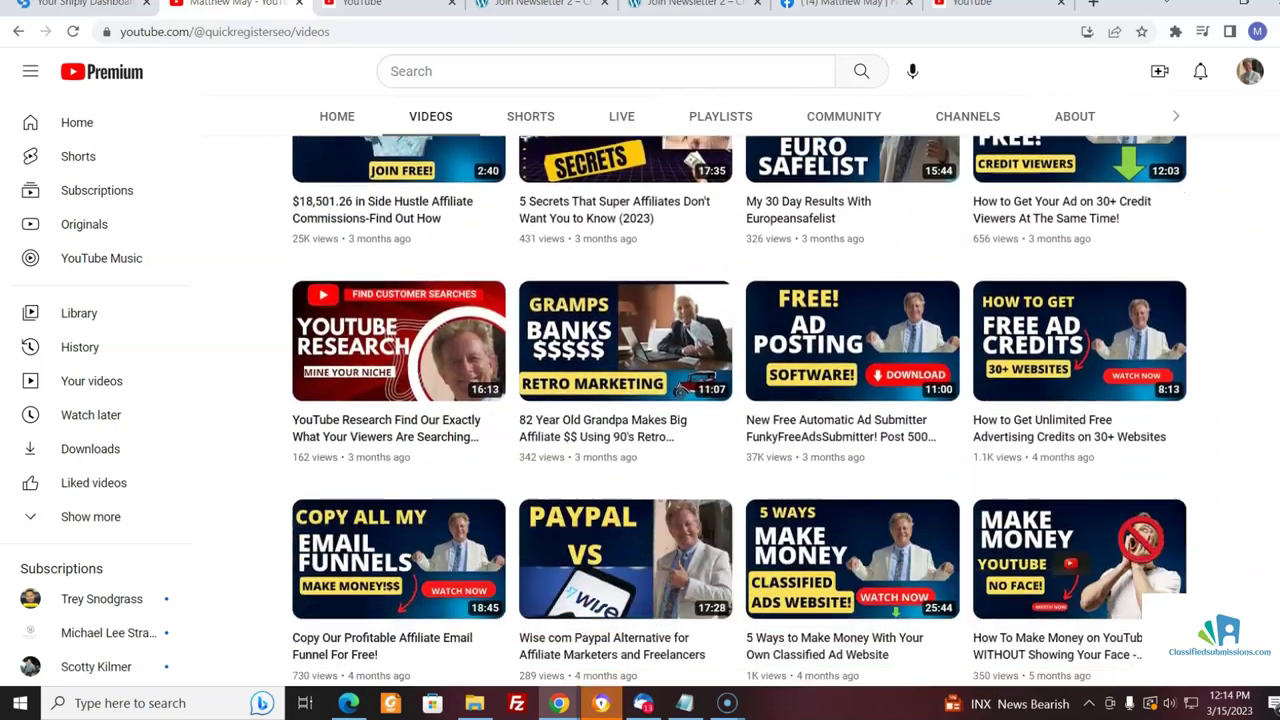
{"action": "scroll", "coordinate": [740, 411], "scroll_direction": "down", "scroll_amount": 1}
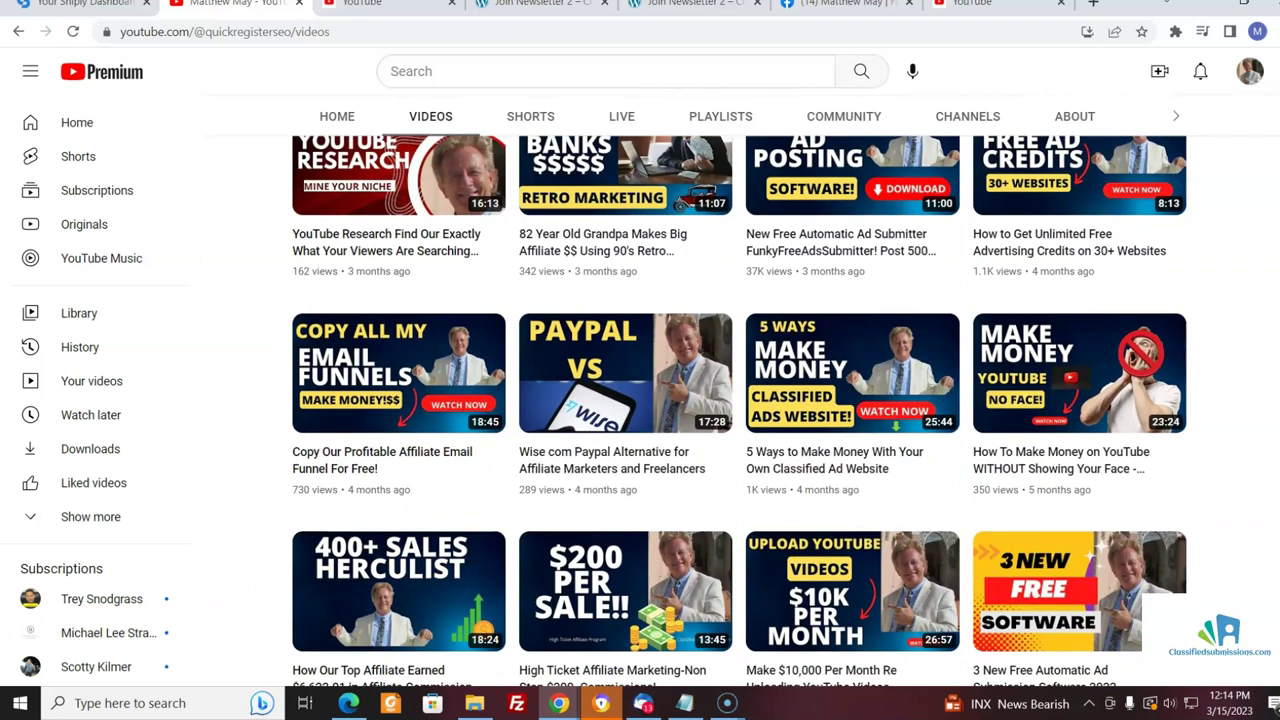
{"action": "scroll", "coordinate": [421, 345], "scroll_direction": "down", "scroll_amount": 5}
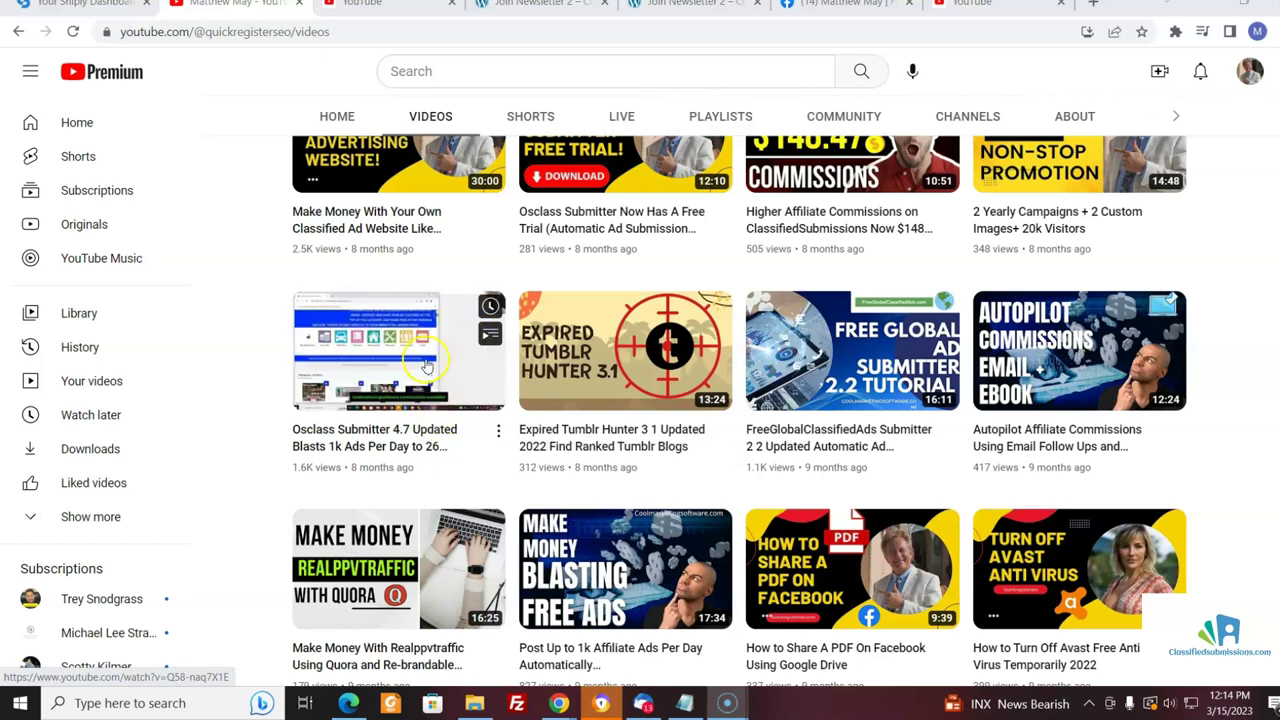
{"action": "left_click", "coordinate": [427, 419]}
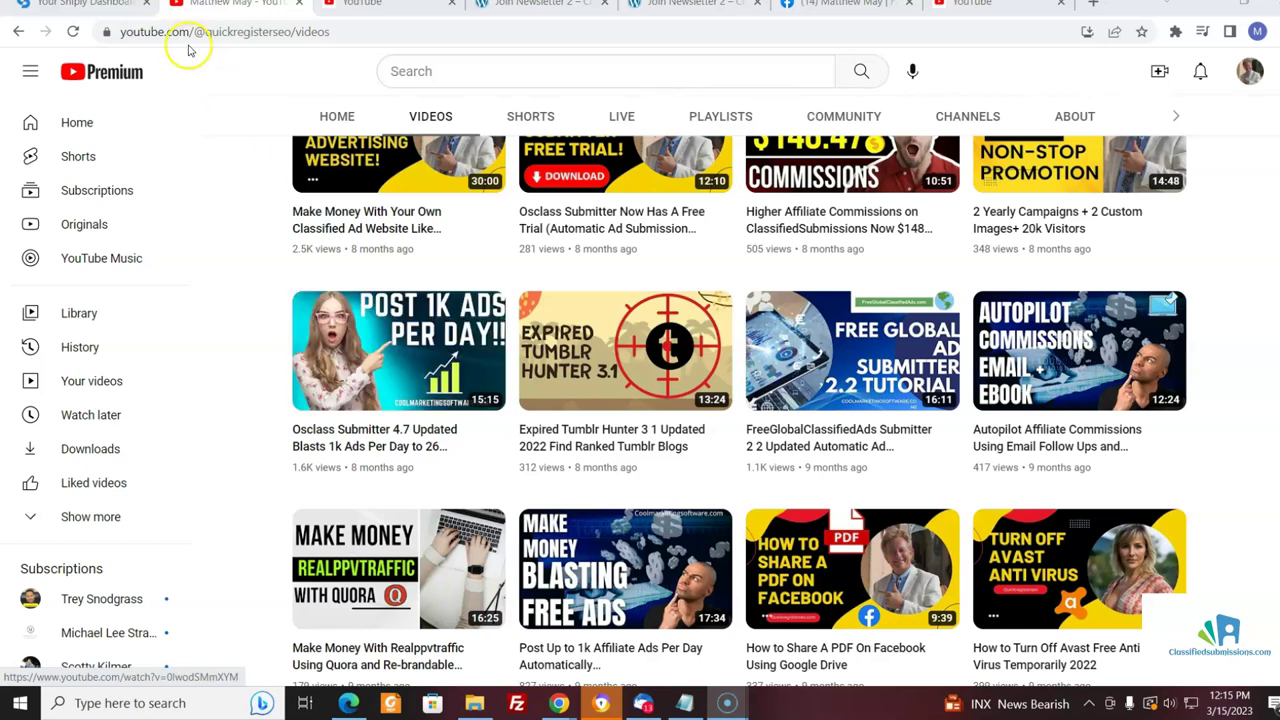
{"action": "left_click", "coordinate": [392, 446]}
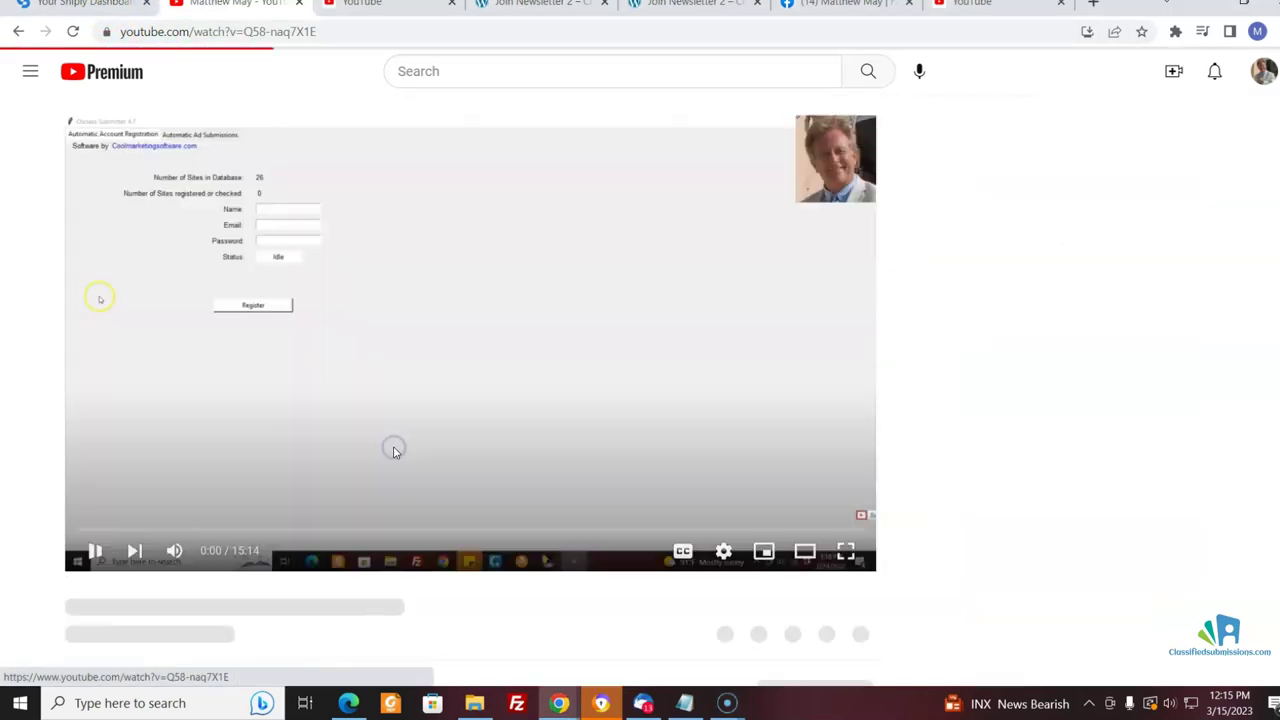
{"action": "left_click", "coordinate": [88, 551]}
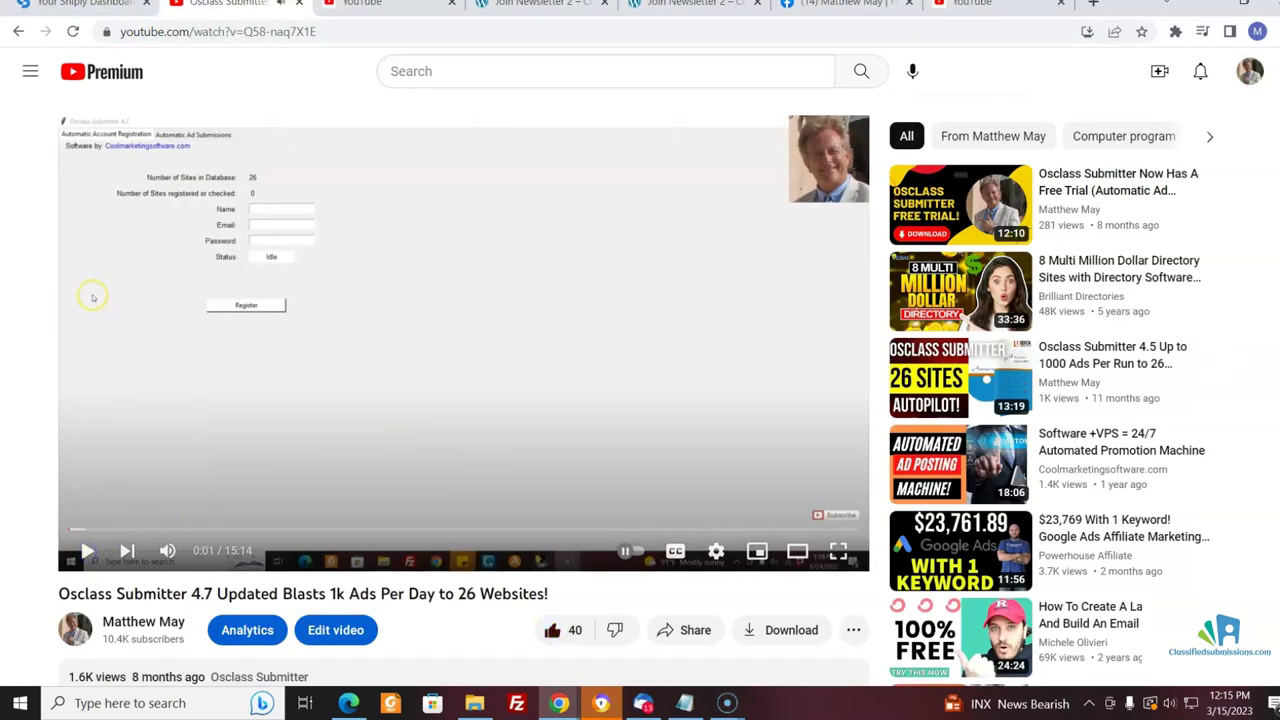
{"action": "scroll", "coordinate": [792, 270], "scroll_direction": "down", "scroll_amount": 4}
{"action": "left_click", "coordinate": [694, 246]}
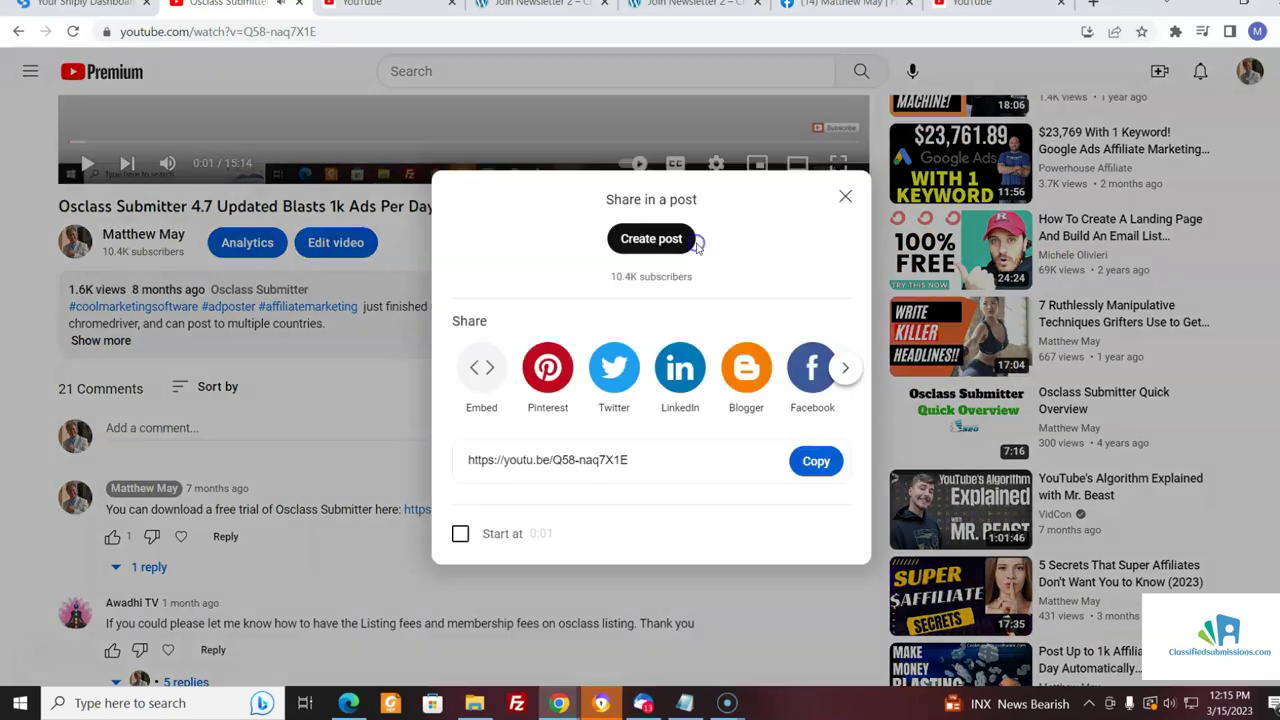
{"action": "left_click", "coordinate": [817, 461]}
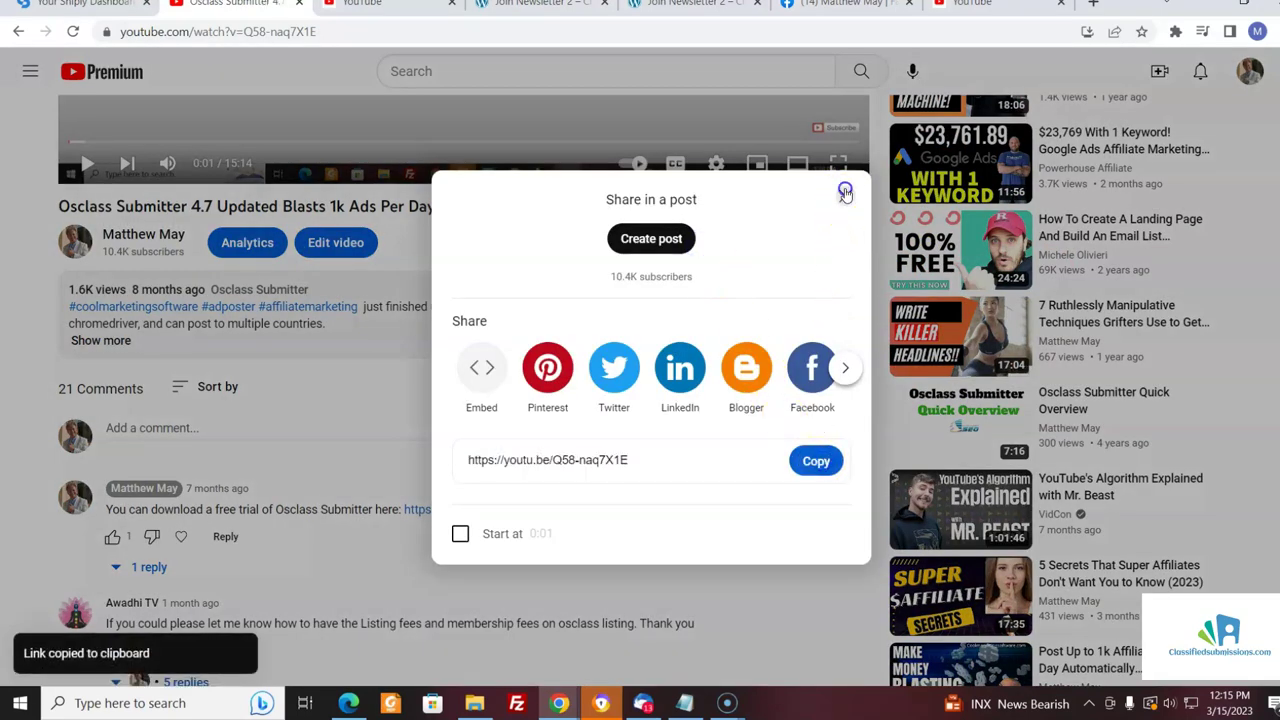
{"action": "left_click", "coordinate": [845, 197]}
{"action": "left_click", "coordinate": [80, 4]}
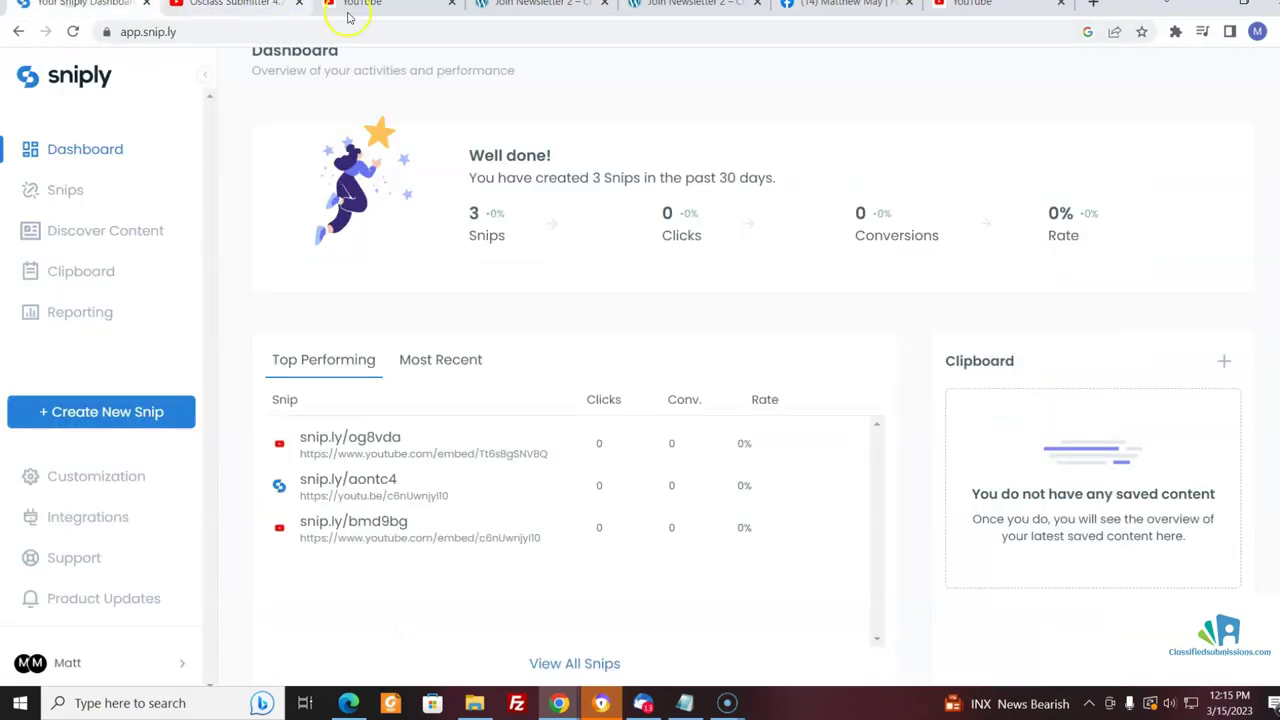
{"action": "left_click", "coordinate": [138, 410]}
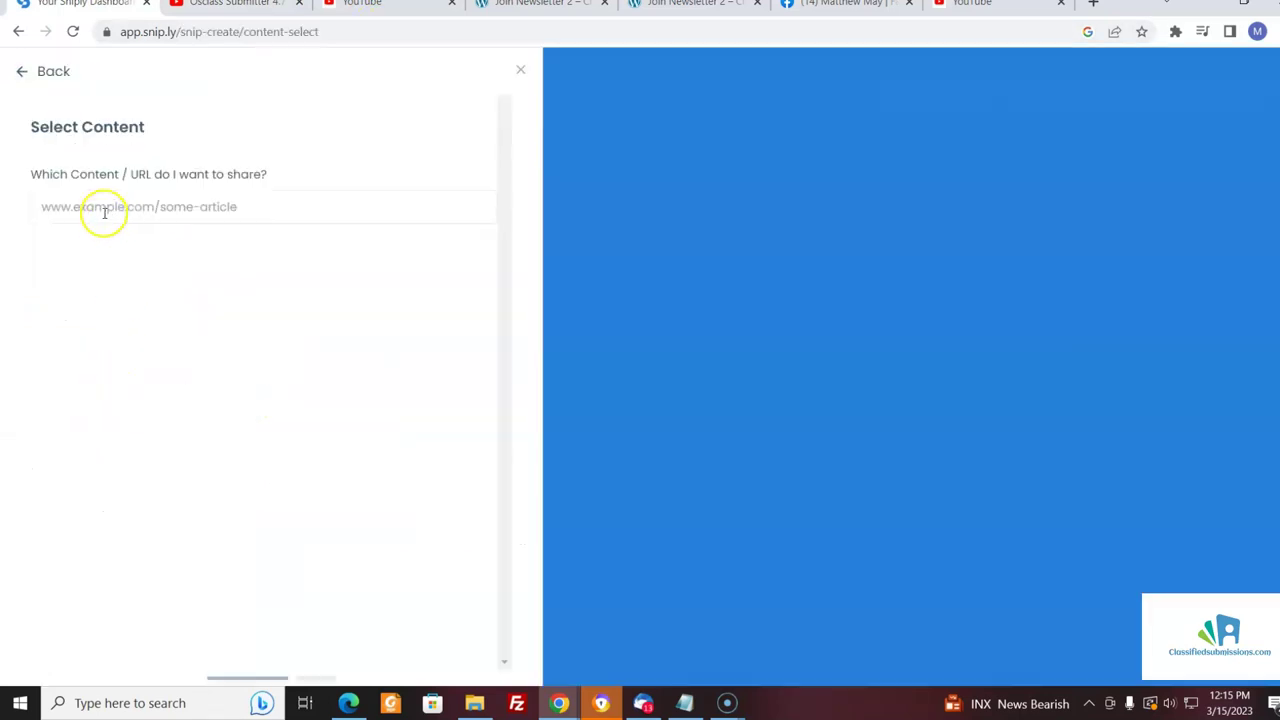
{"action": "left_click", "coordinate": [103, 211]}
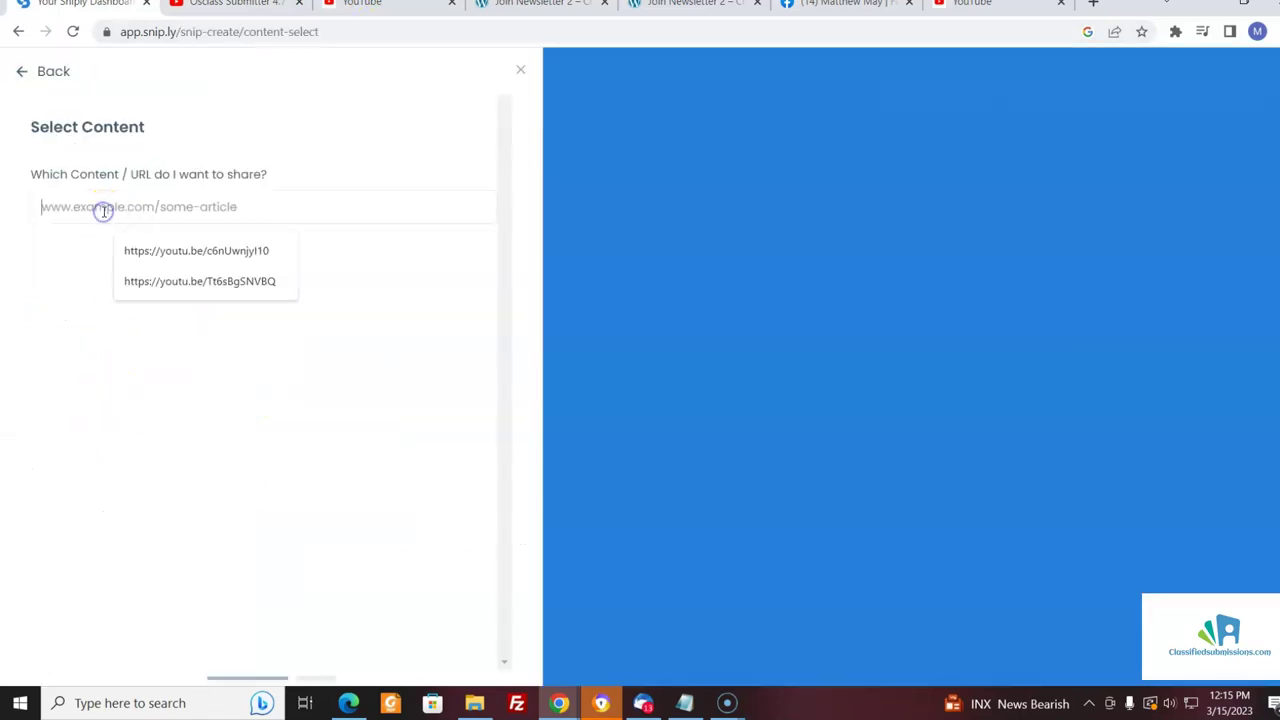
{"action": "key", "text": "ctrl+v"}
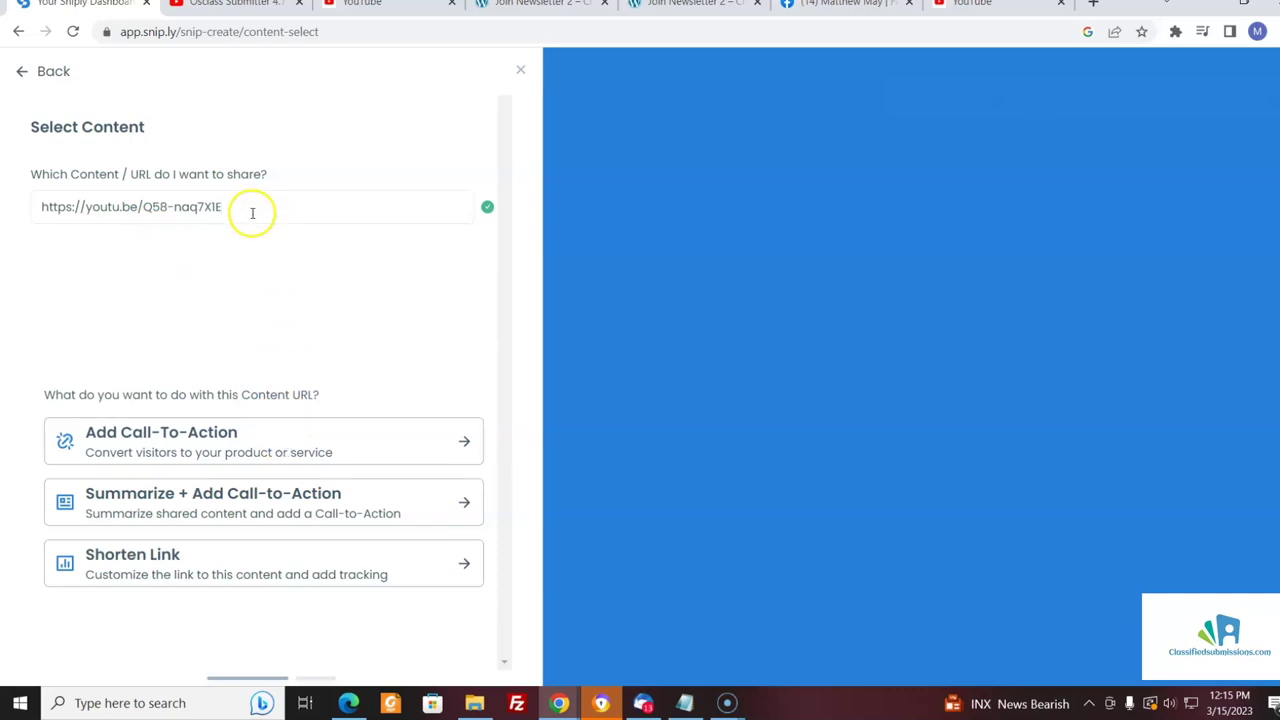
{"action": "left_click", "coordinate": [183, 441]}
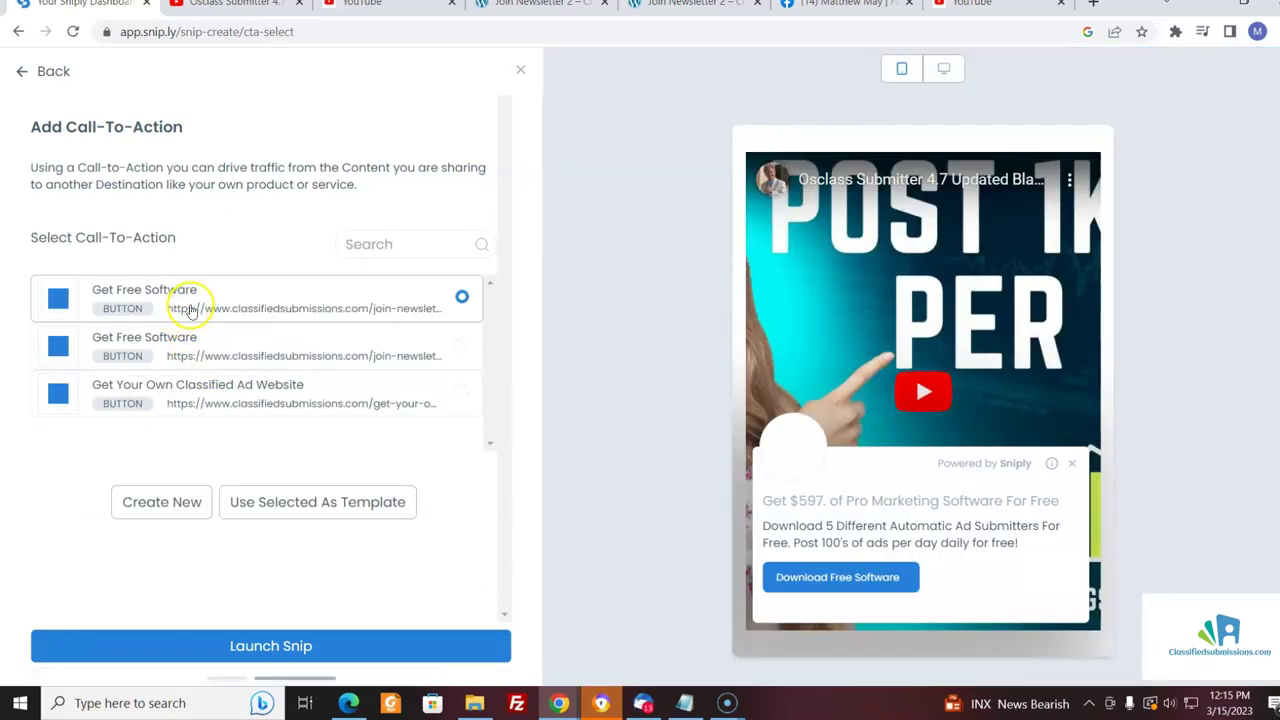
Start a new call-to-action named Download Osclass Submitter and fill in its headline and message
{"action": "left_click", "coordinate": [162, 502]}
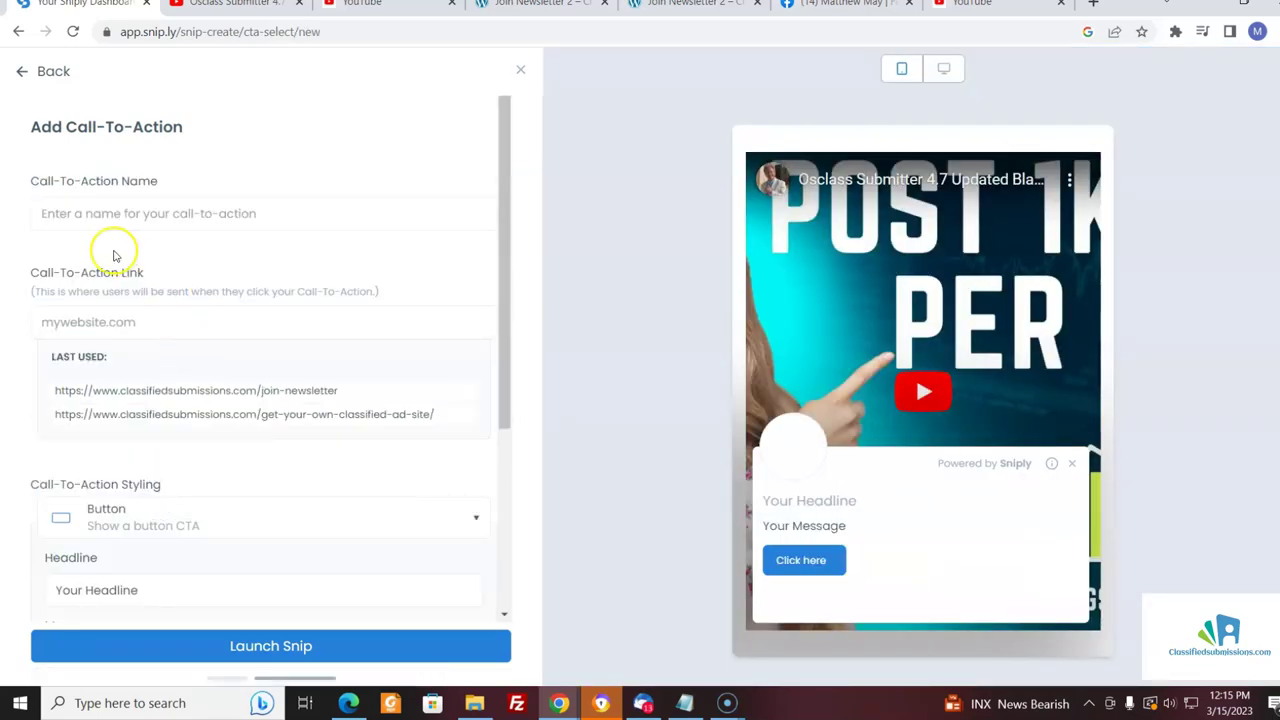
{"action": "type", "text": "Download Osclass Submitter"}
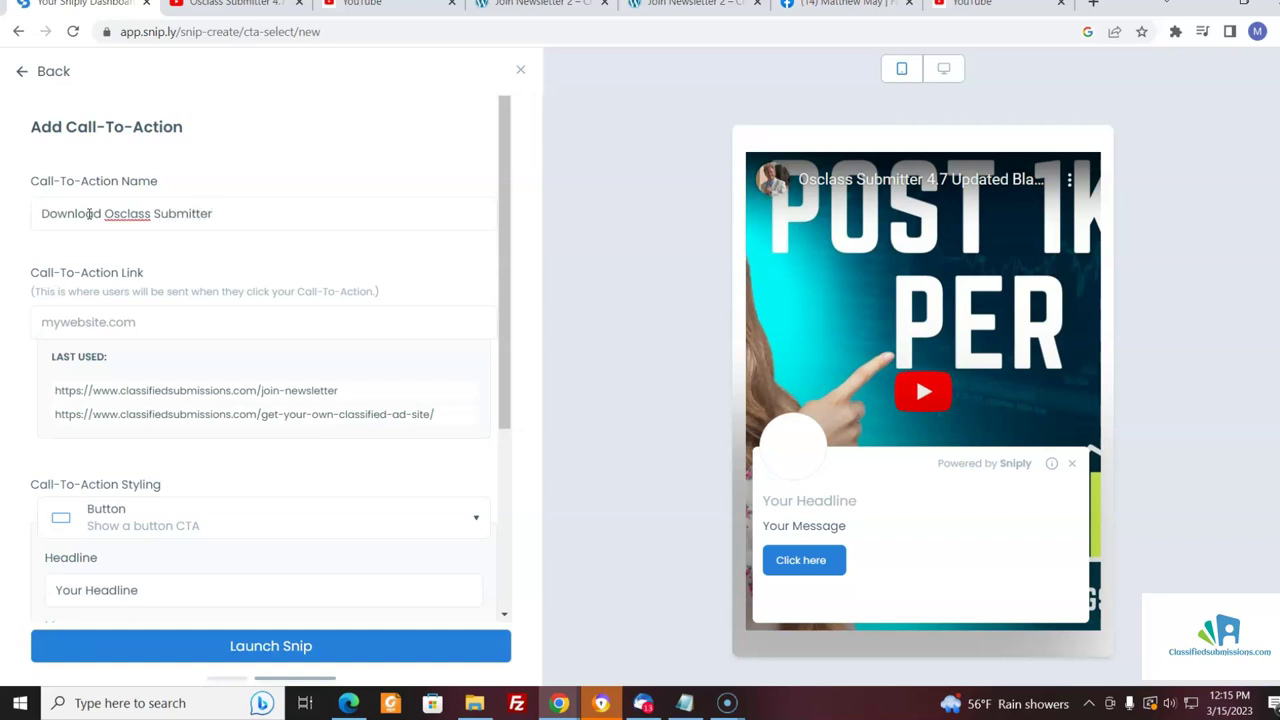
{"action": "left_click_drag", "start_coordinate": [503, 371], "coordinate": [566, 540]}
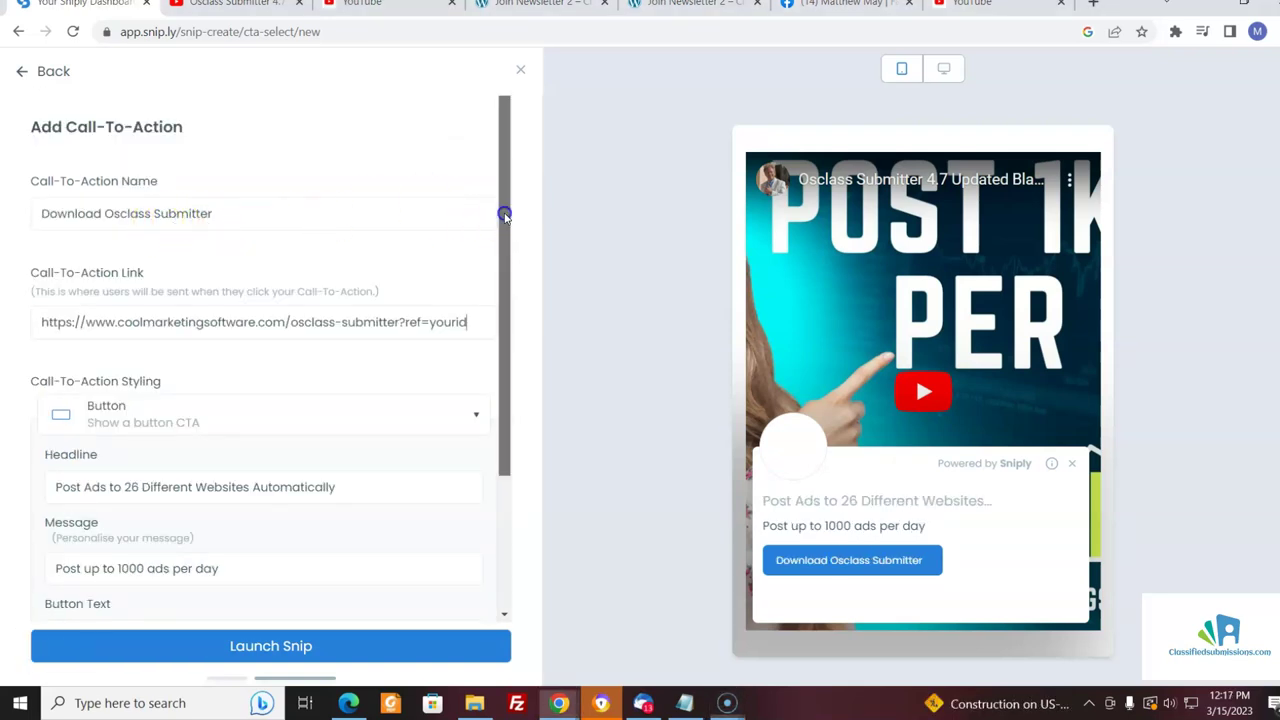
{"action": "left_click_drag", "start_coordinate": [503, 211], "coordinate": [503, 286]}
{"action": "left_click", "coordinate": [40, 215]}
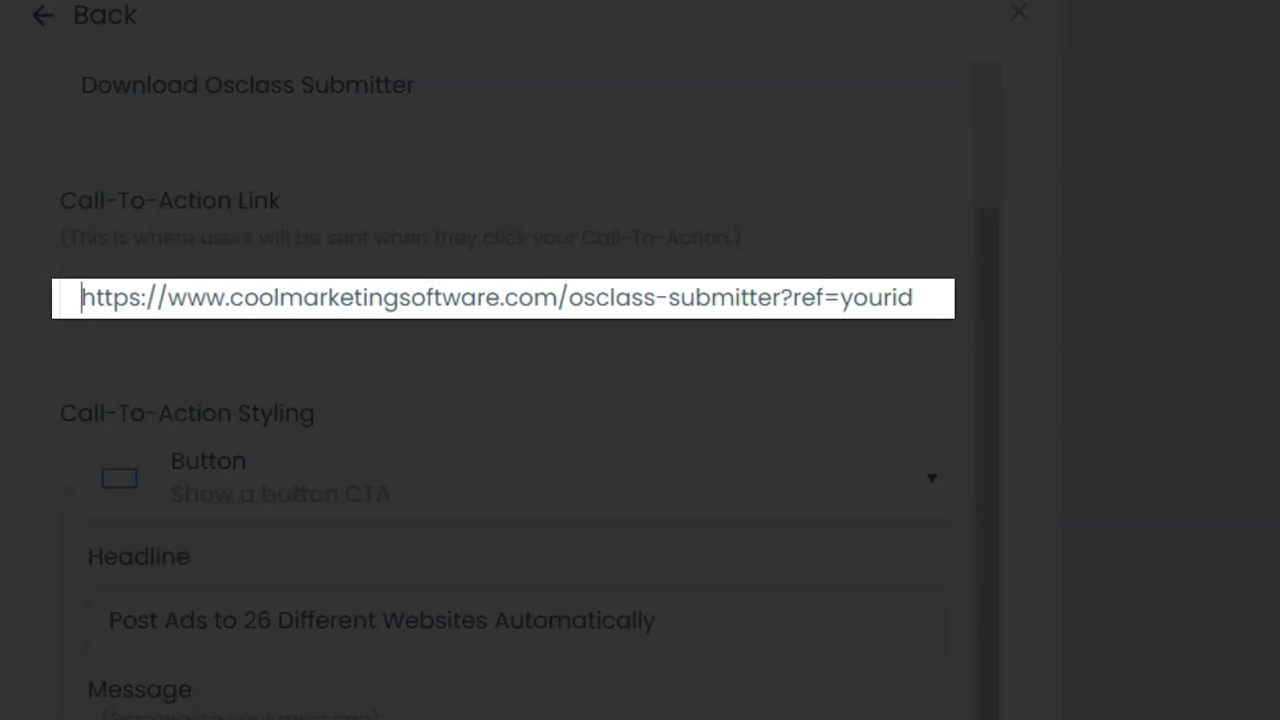
{"action": "left_click_drag", "start_coordinate": [76, 294], "coordinate": [969, 335]}
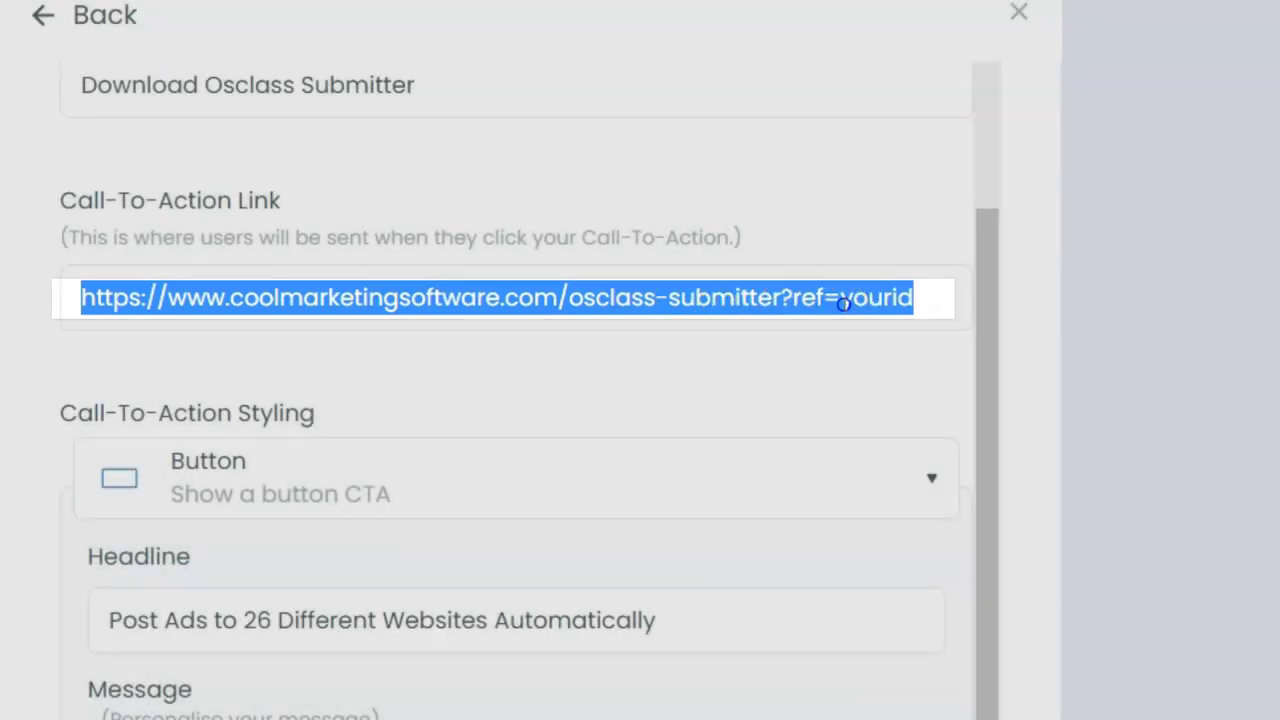
{"action": "left_click", "coordinate": [843, 300]}
{"action": "left_click_drag", "start_coordinate": [843, 300], "coordinate": [931, 307]}
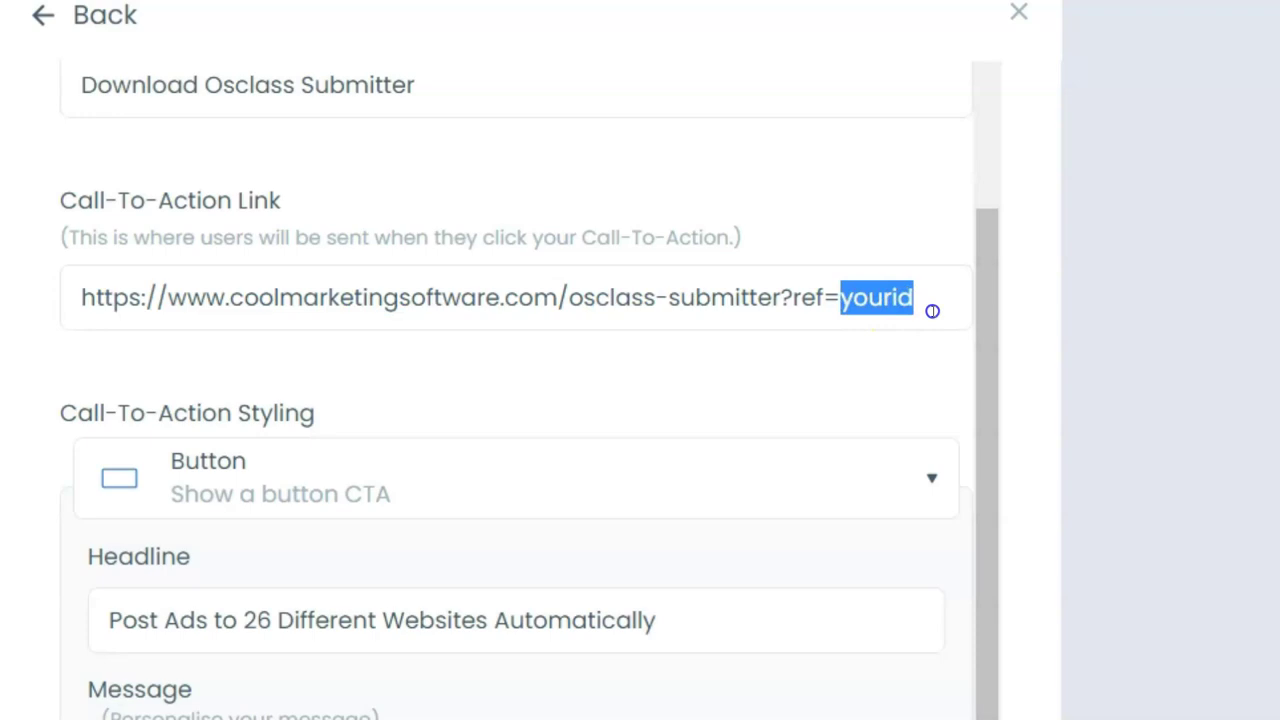
{"action": "left_click_drag", "start_coordinate": [980, 466], "coordinate": [1037, 443]}
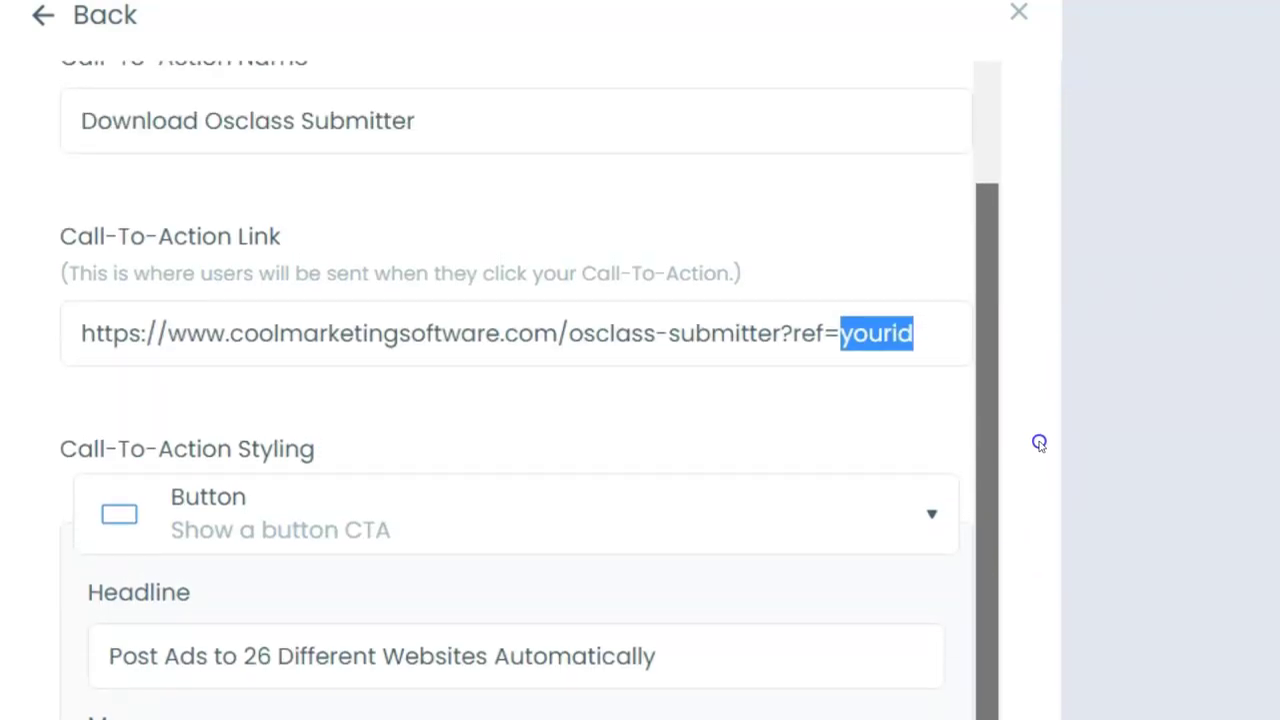
{"action": "left_click_drag", "start_coordinate": [998, 356], "coordinate": [986, 523]}
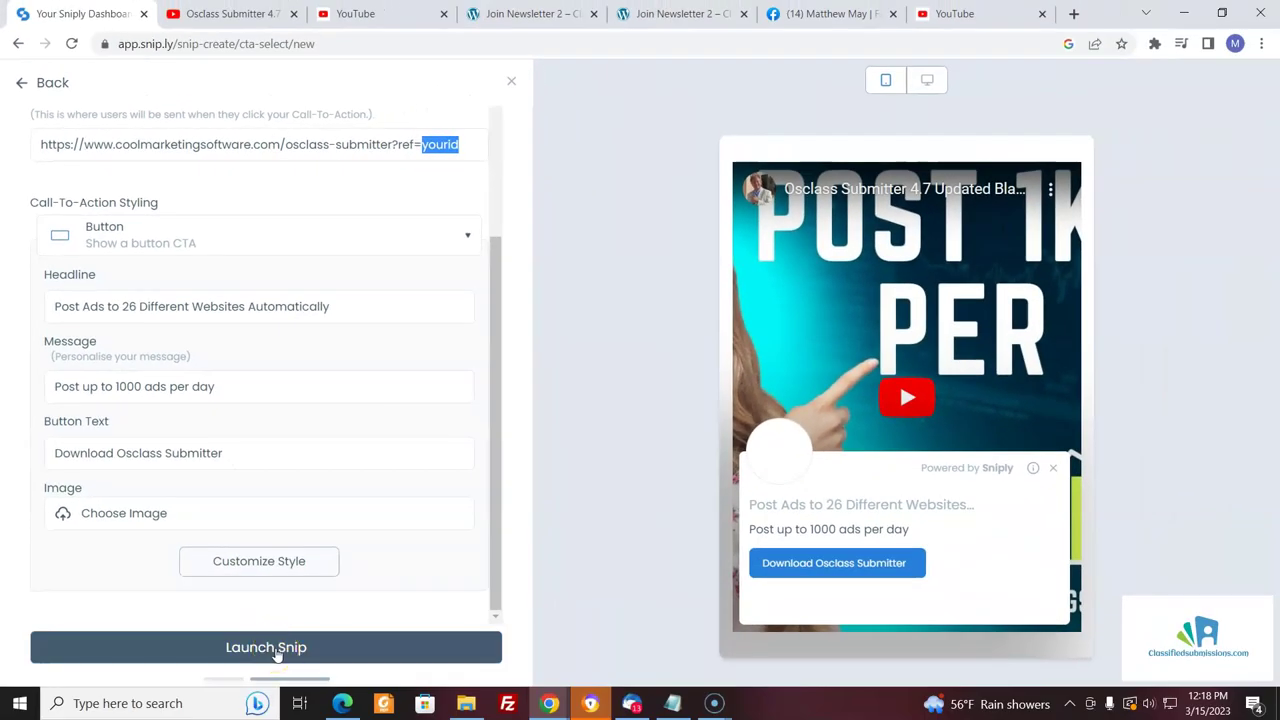
Launch the snip and copy its short link snip.ly/i7hajo
{"action": "left_click", "coordinate": [278, 648]}
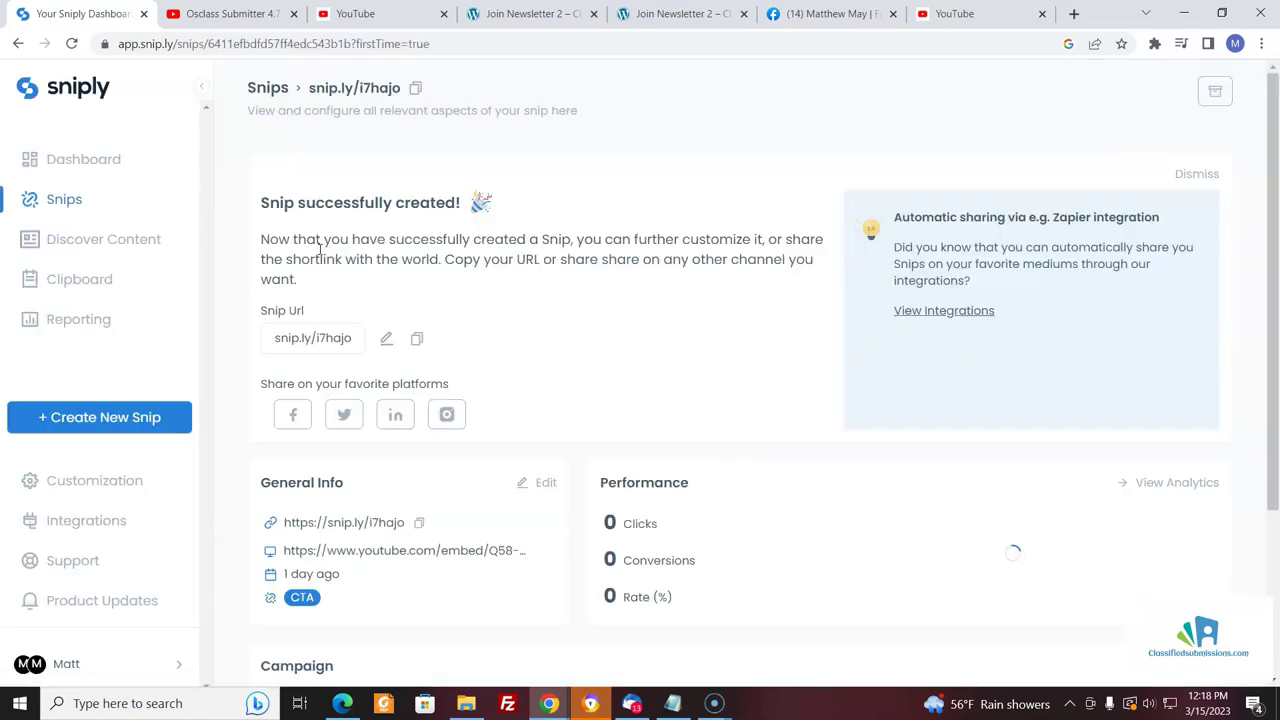
{"action": "left_click", "coordinate": [417, 523]}
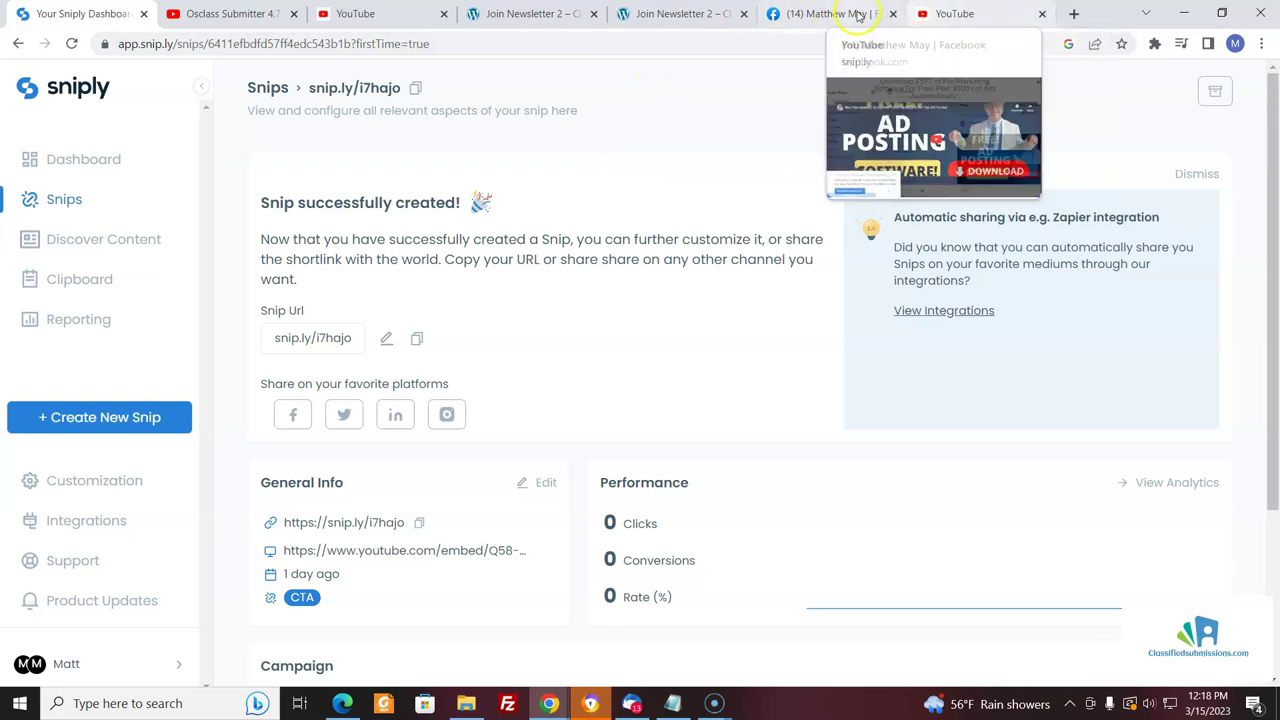
{"action": "left_click", "coordinate": [838, 14]}
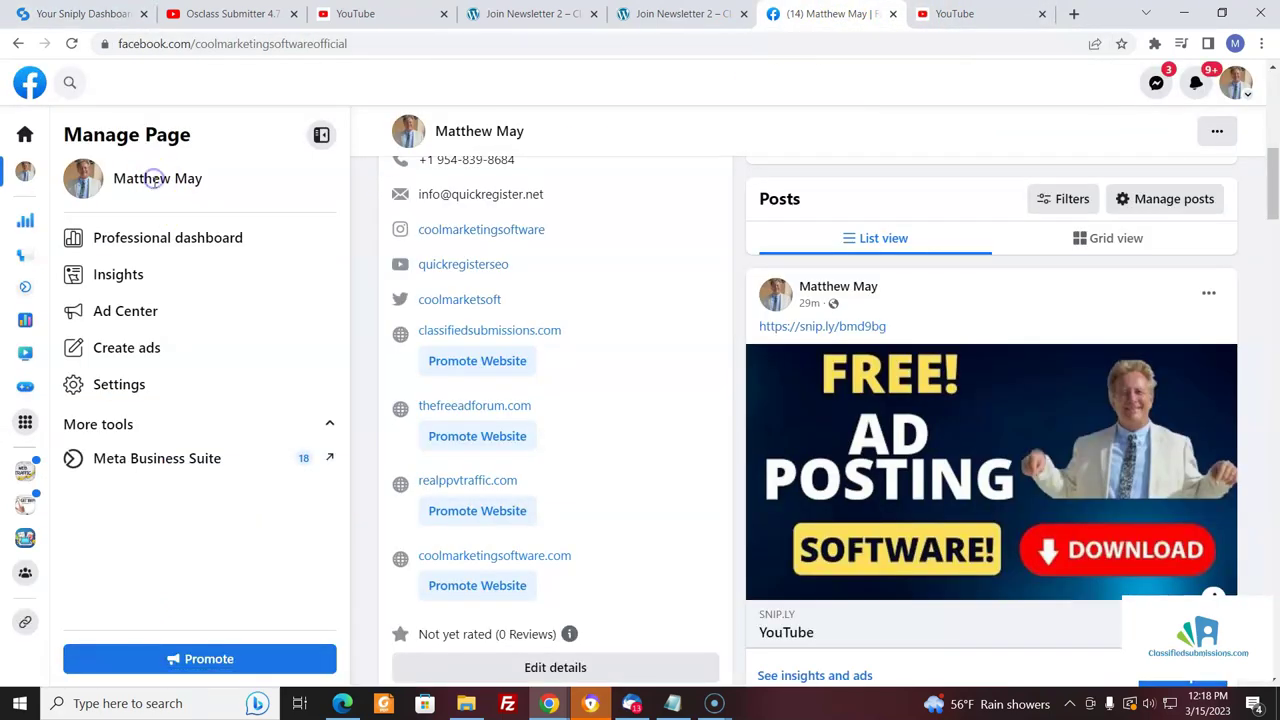
{"action": "scroll", "coordinate": [1262, 200], "scroll_direction": "up", "scroll_amount": 3}
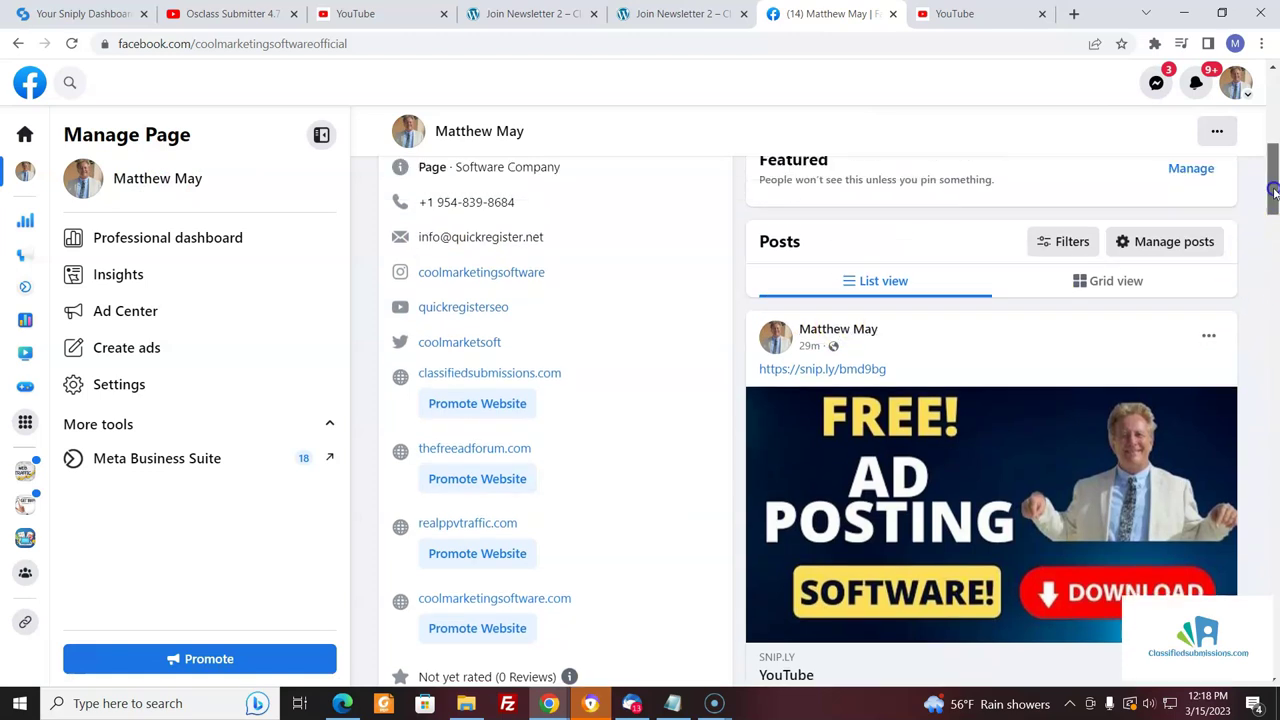
{"action": "left_click", "coordinate": [837, 330]}
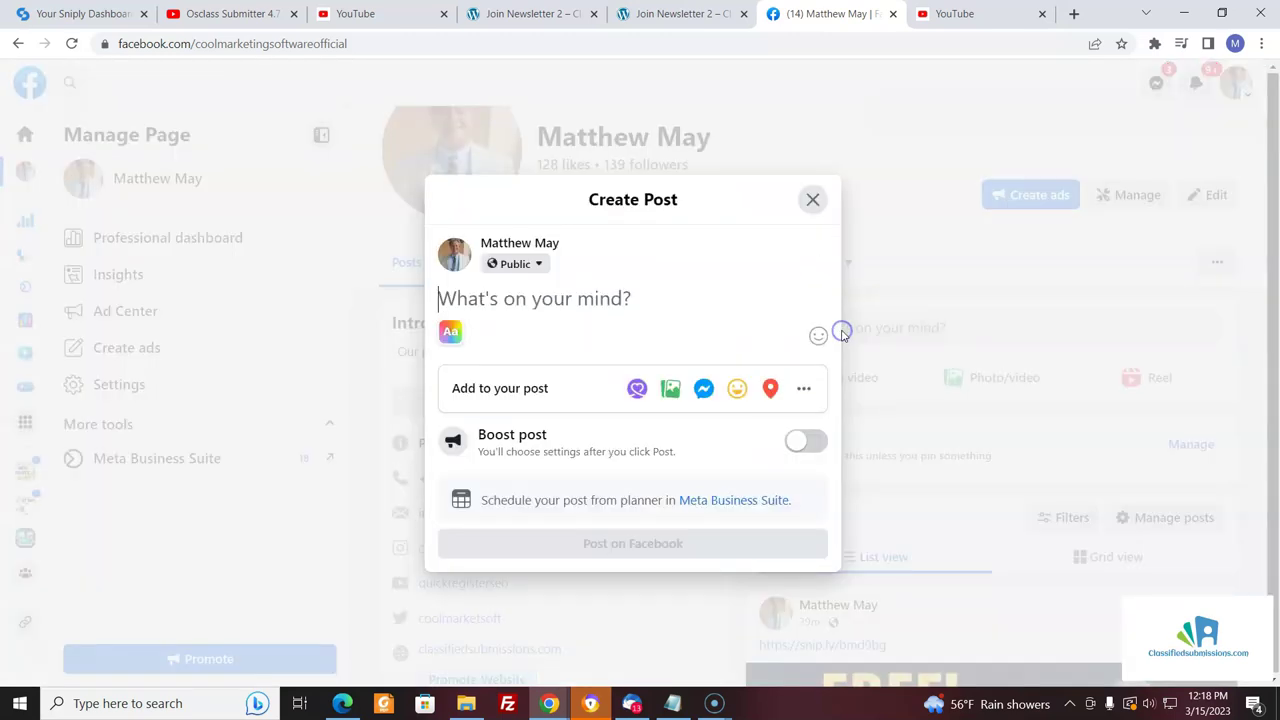
{"action": "key", "text": "ctrl+v"}
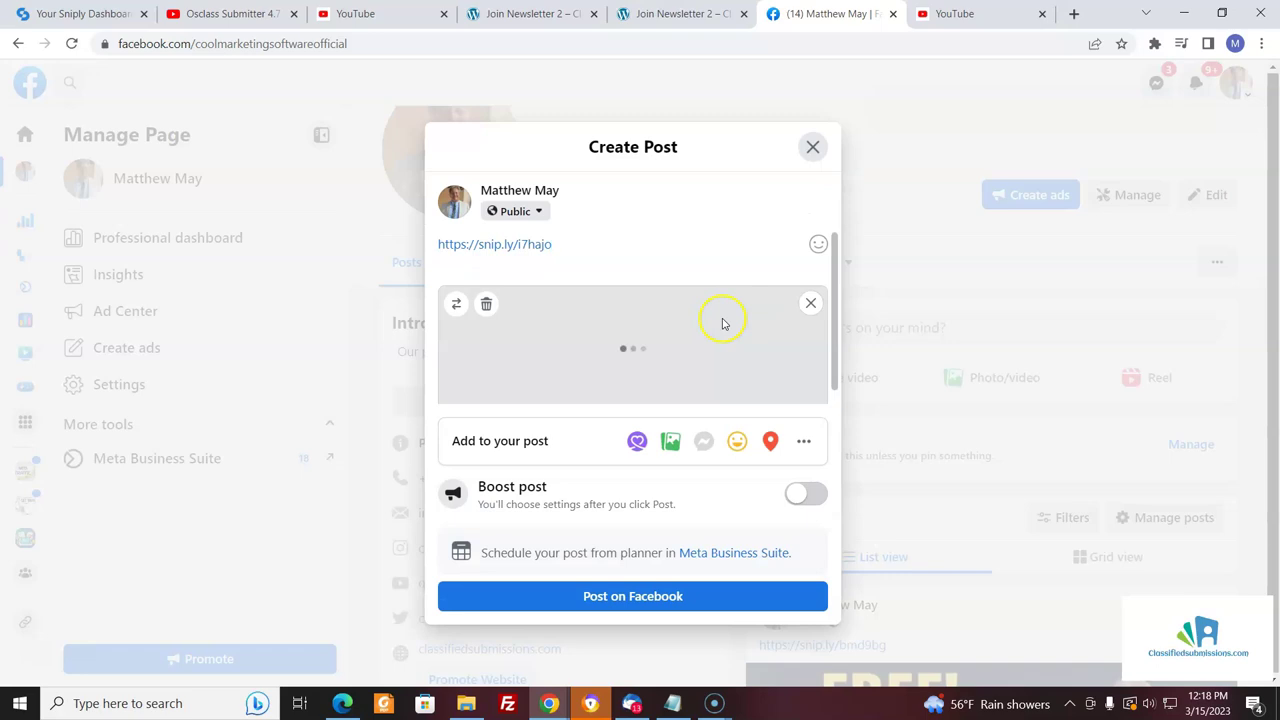
{"action": "left_click", "coordinate": [639, 597]}
{"action": "left_click", "coordinate": [639, 597]}
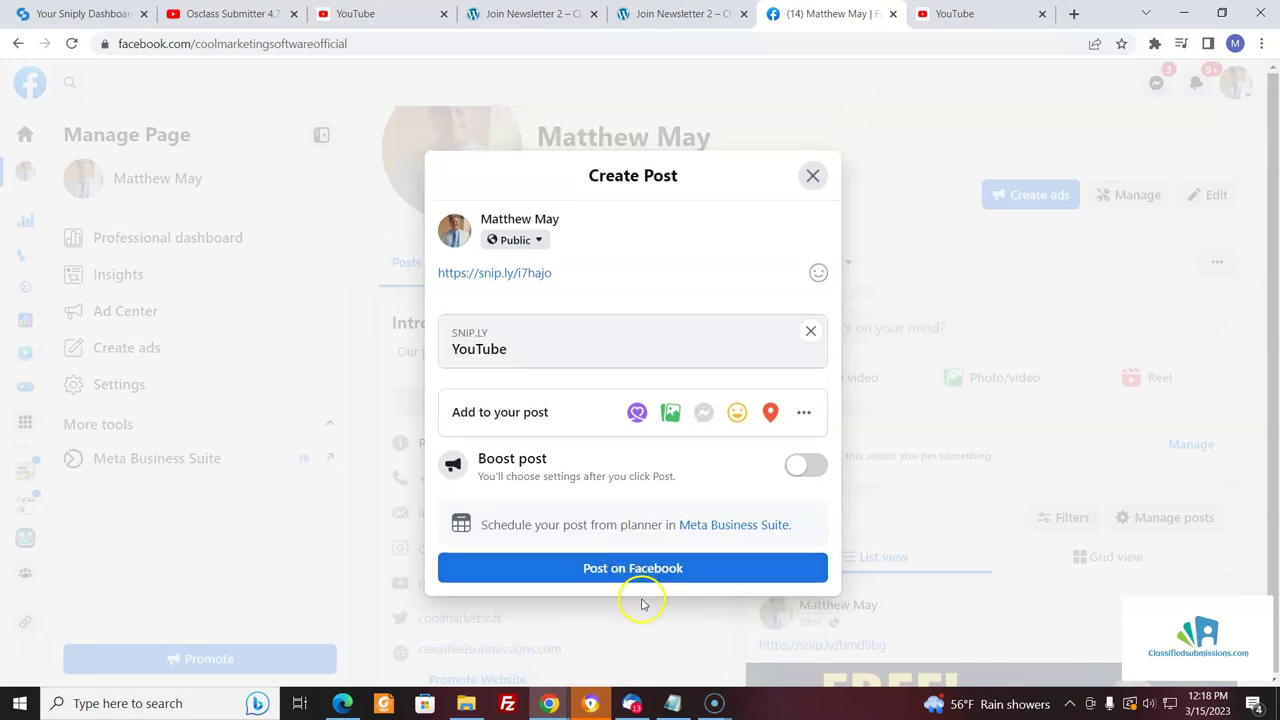
{"action": "left_click", "coordinate": [632, 566]}
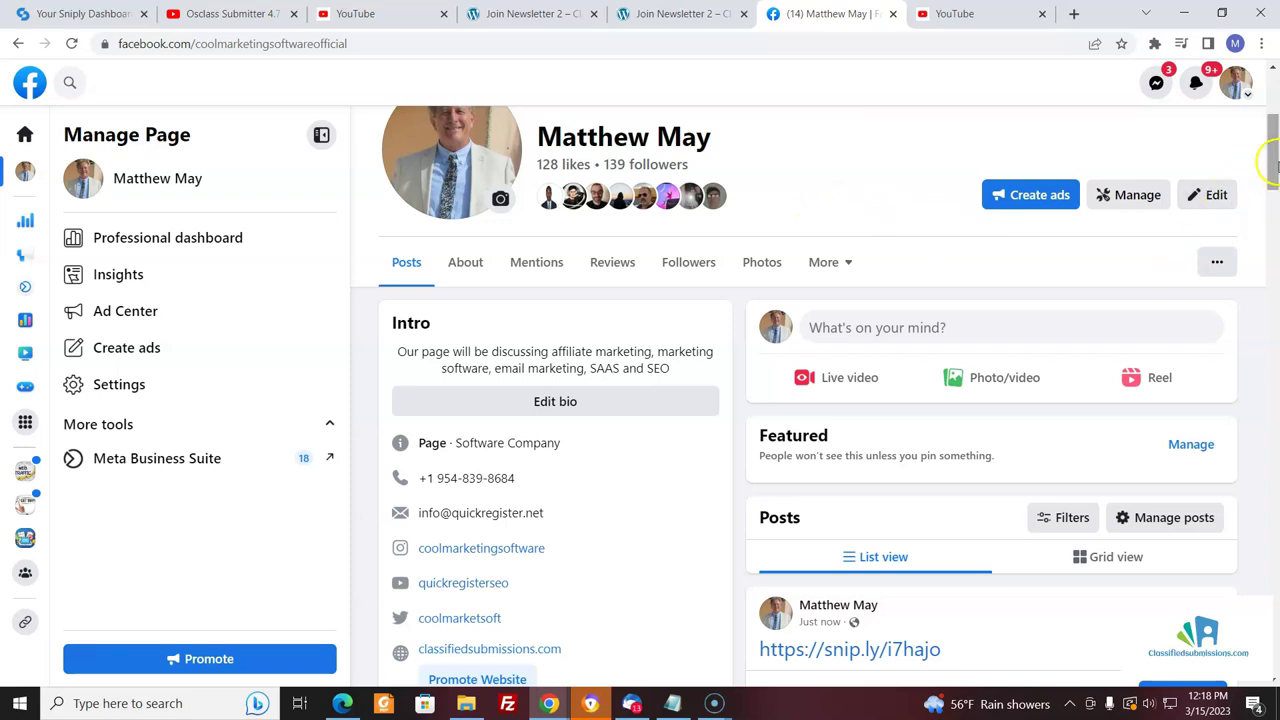
{"action": "left_click_drag", "start_coordinate": [1270, 160], "coordinate": [1274, 192]}
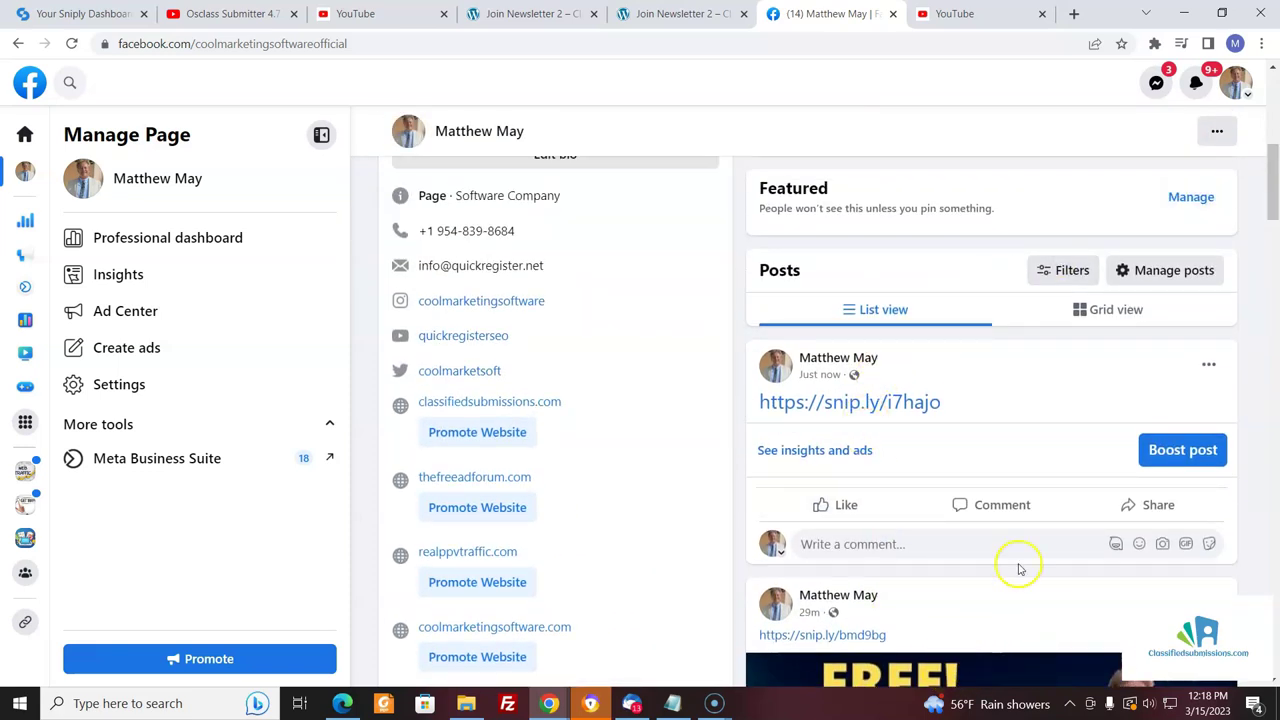
Open the newly posted snip.ly link and try its Download Osclass Submitter call-to-action
{"action": "left_click", "coordinate": [895, 401]}
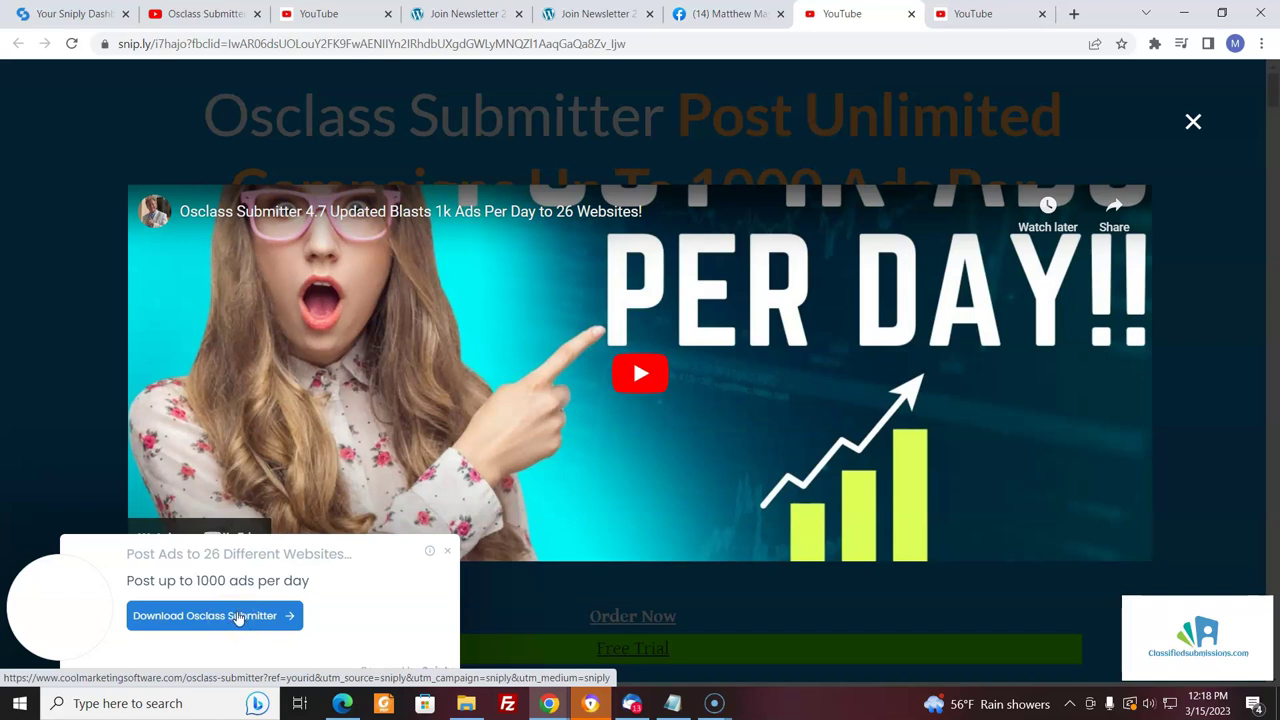
{"action": "left_click", "coordinate": [239, 620]}
Test the Download Osclass Submitter CTA, then open the tweeted snip.ly link from the Twitter profile
{"action": "left_click", "coordinate": [263, 620]}
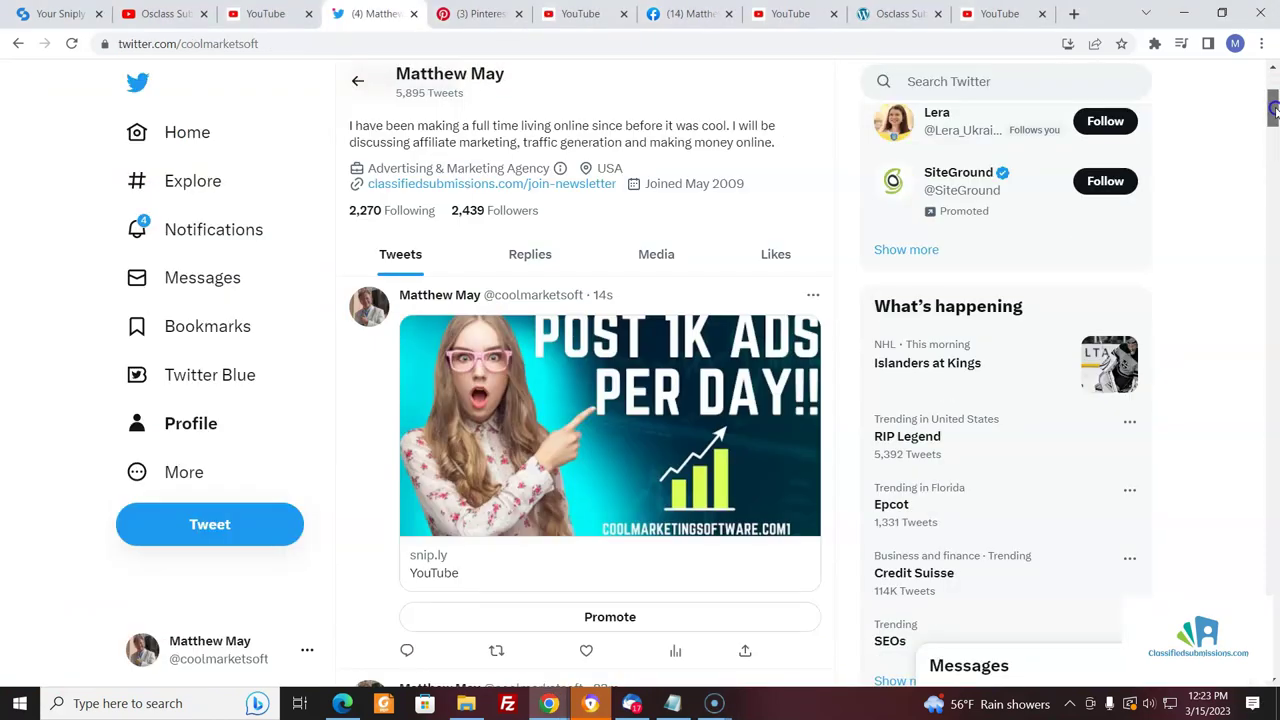
{"action": "scroll", "coordinate": [437, 494], "scroll_direction": "down", "scroll_amount": 1}
{"action": "left_click", "coordinate": [437, 494]}
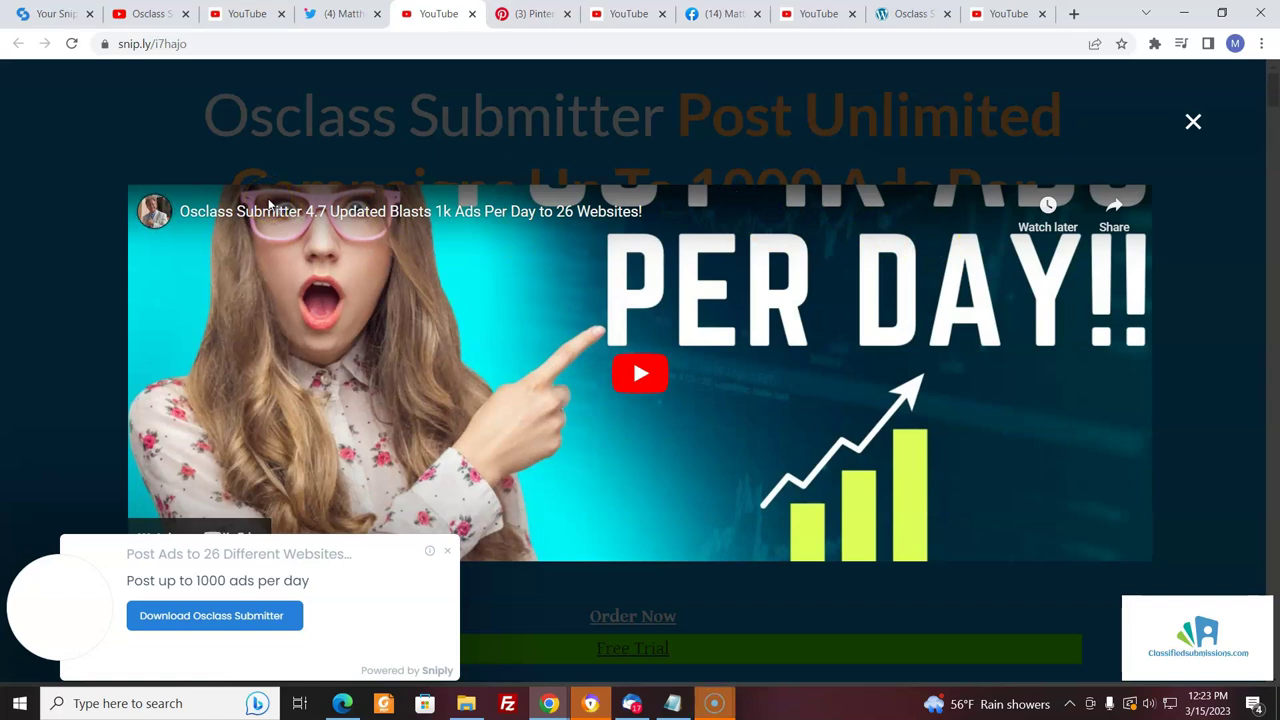
Leave the Osclass snip page for the YouTube channel's Videos page
{"action": "left_click", "coordinate": [254, 226]}
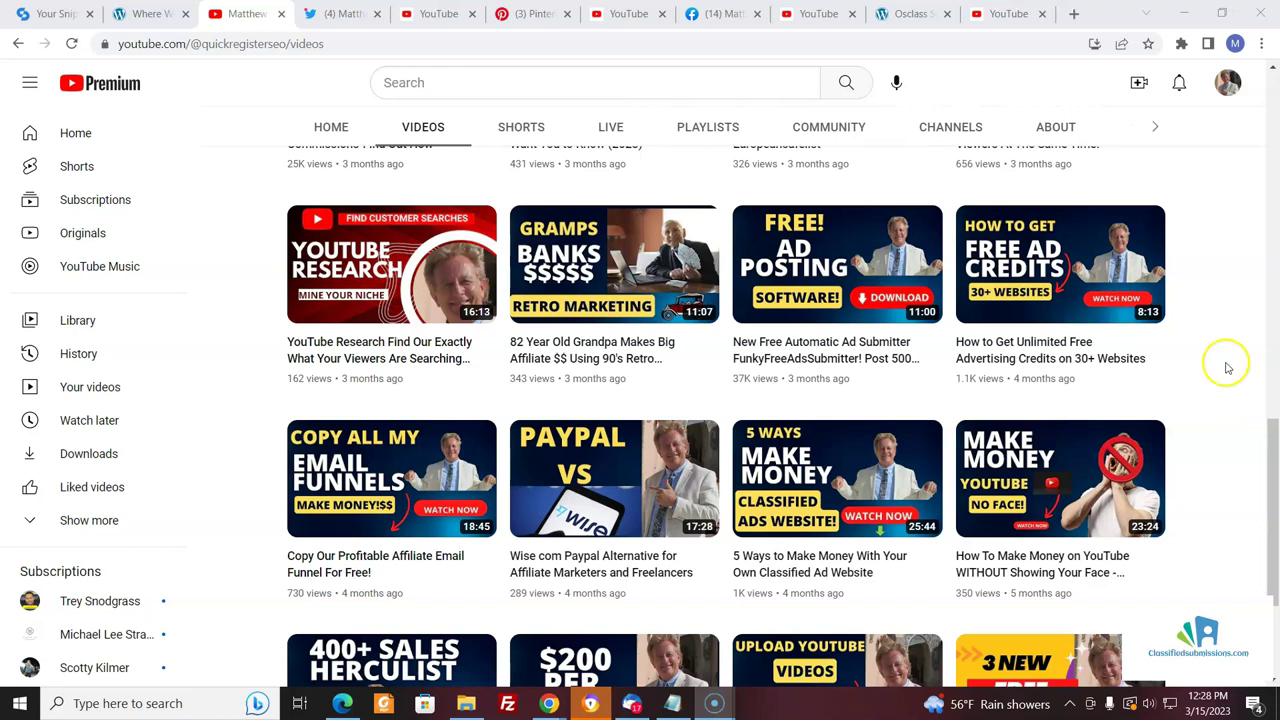
Browse the channel's video list, then return to the snip.ly/i7hajo details page in Sniply
{"action": "left_click", "coordinate": [1106, 362]}
{"action": "mouse_move", "coordinate": [1092, 352]}
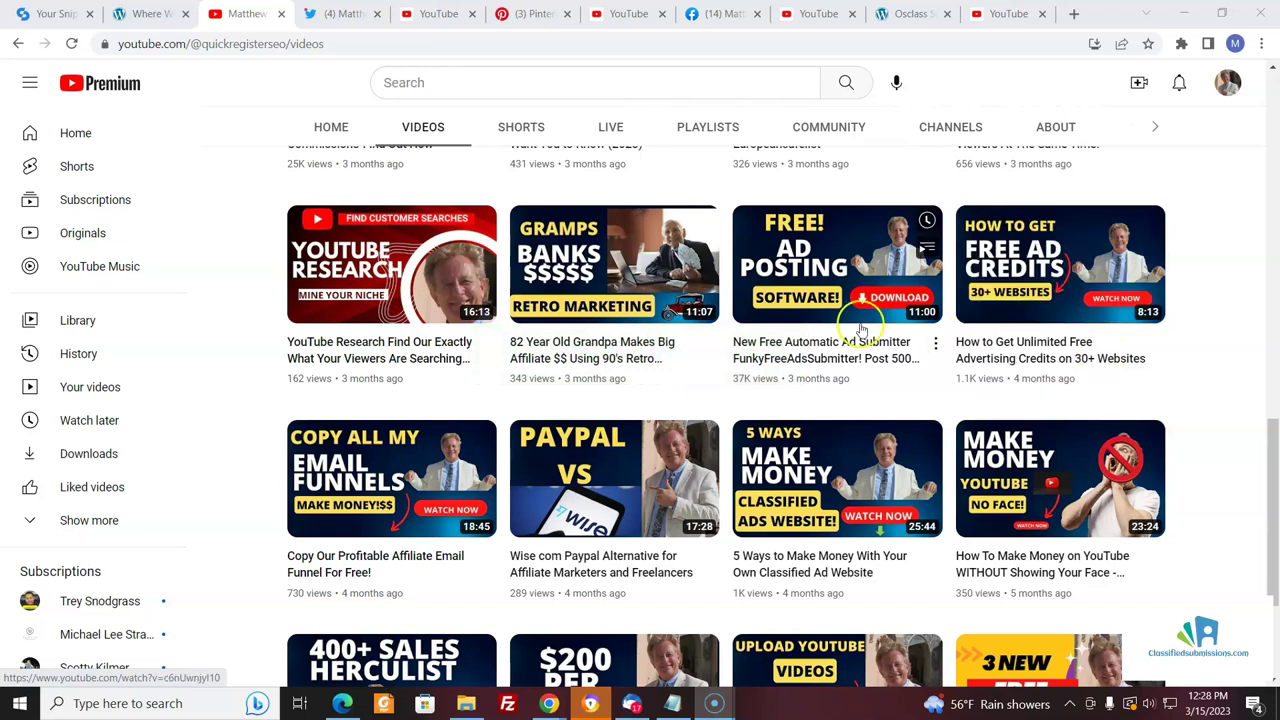
{"action": "left_click", "coordinate": [712, 292]}
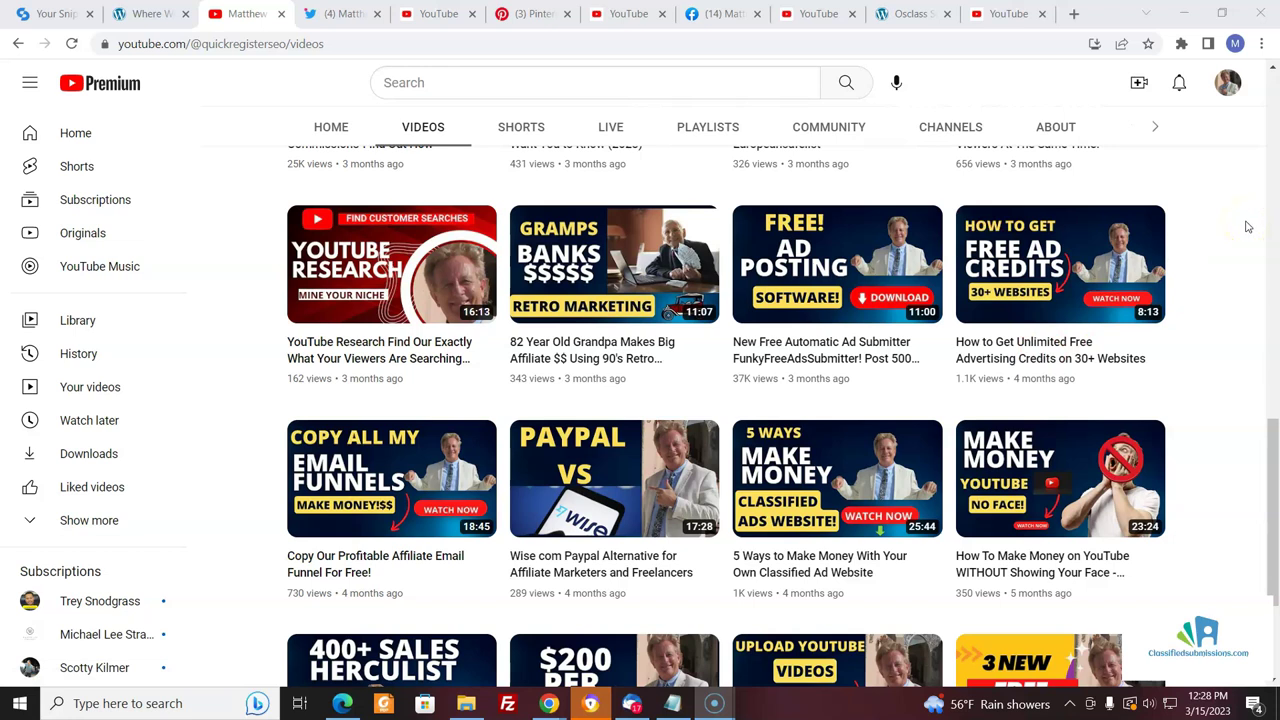
{"action": "left_click", "coordinate": [64, 12]}
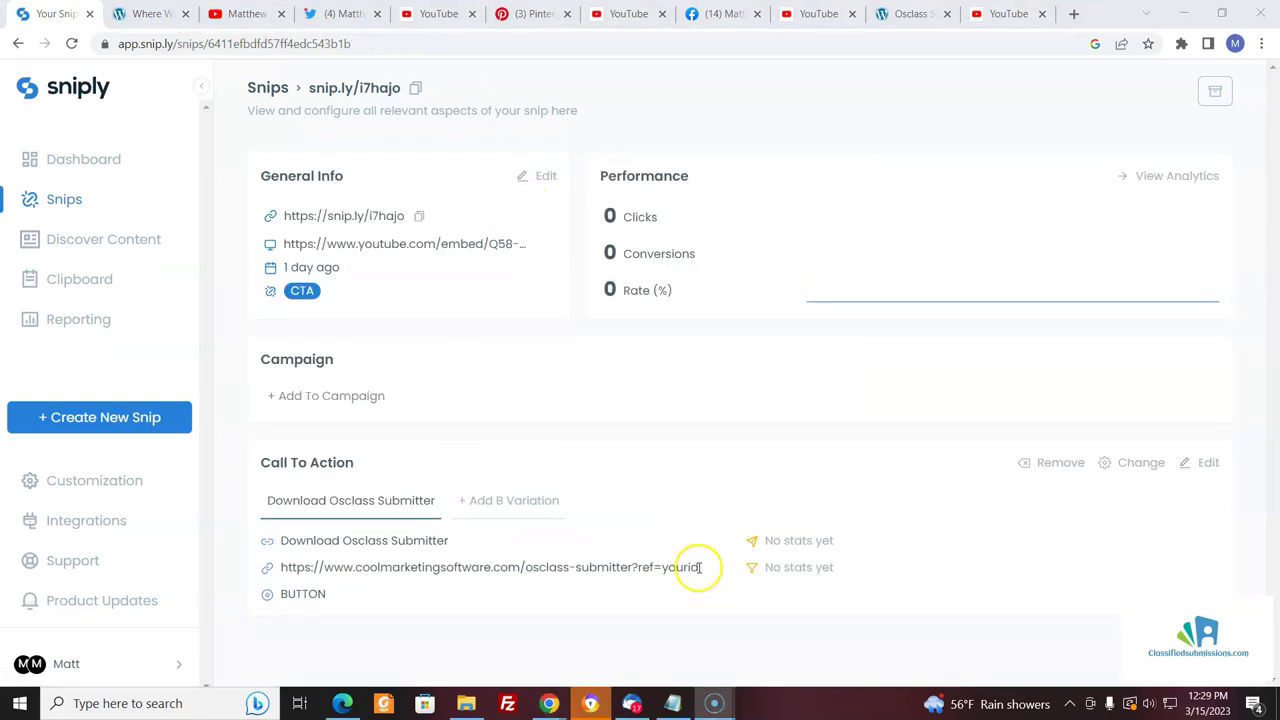
Select the CTA's ref=yourid affiliate link, then scroll the YouTube channel's videos again
{"action": "left_click_drag", "start_coordinate": [700, 570], "coordinate": [275, 572]}
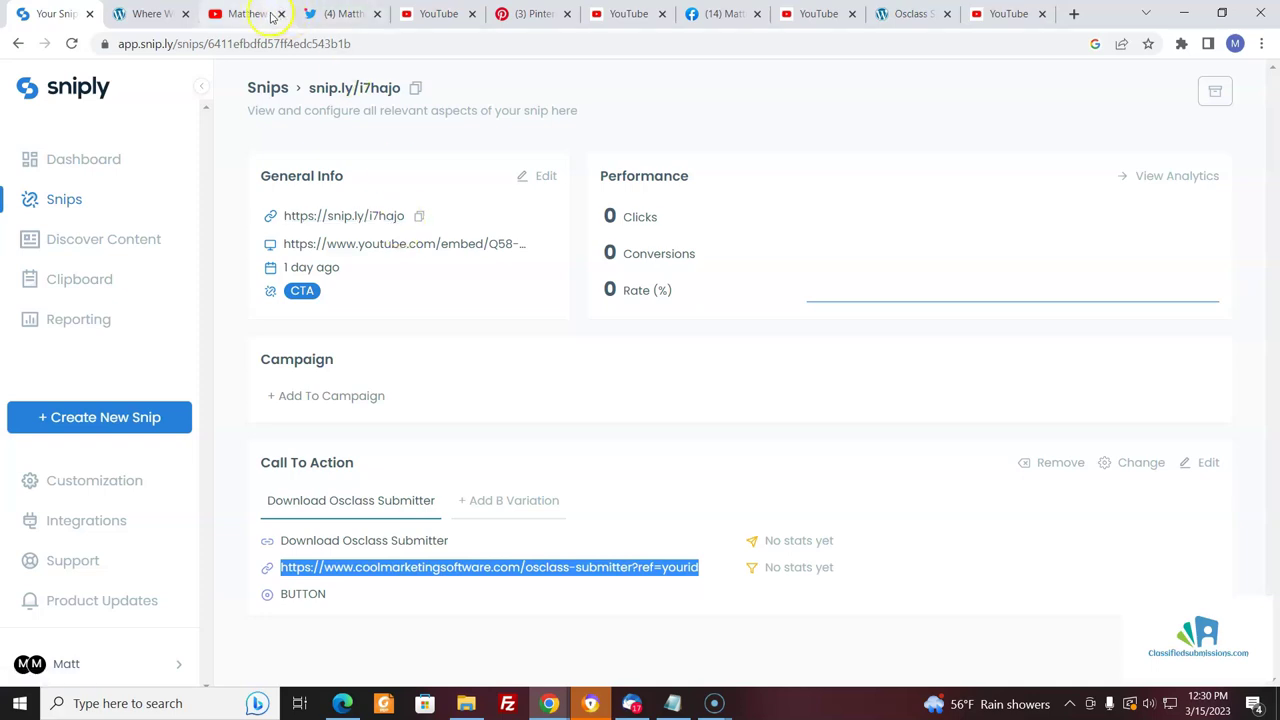
{"action": "left_click", "coordinate": [262, 15]}
{"action": "left_click_drag", "start_coordinate": [1275, 453], "coordinate": [1275, 480]}
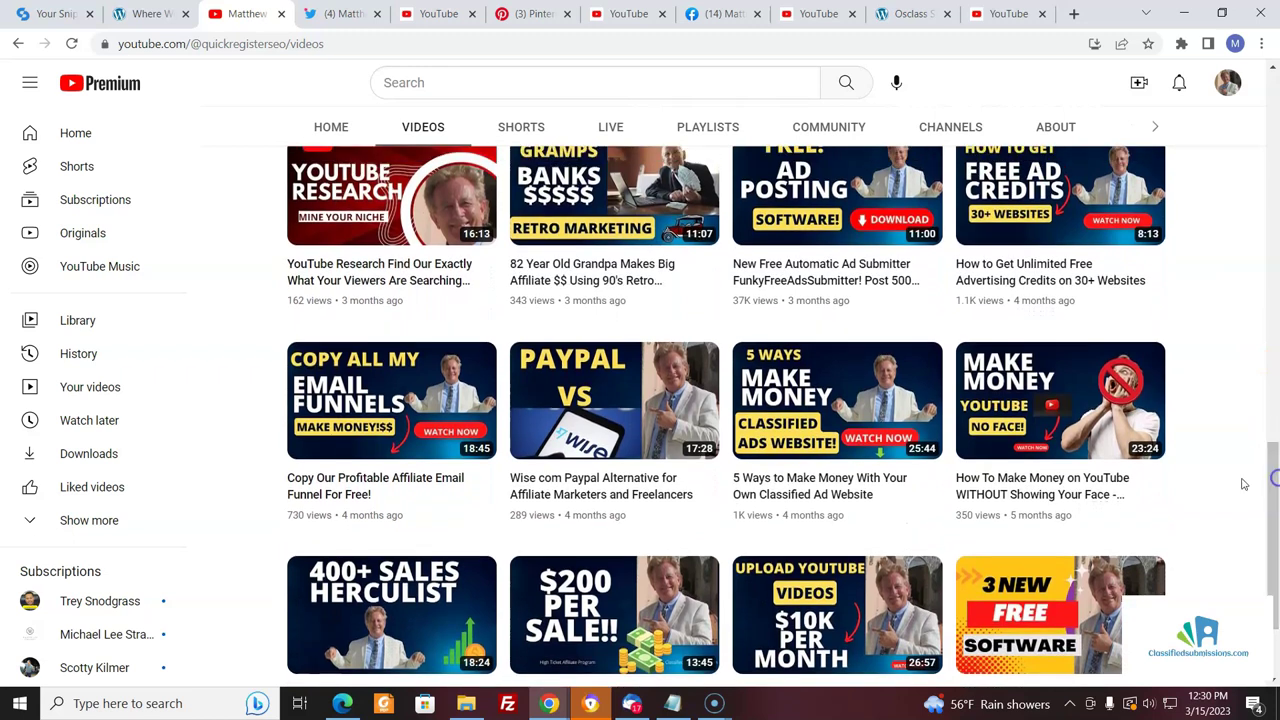
{"action": "mouse_move", "coordinate": [855, 508]}
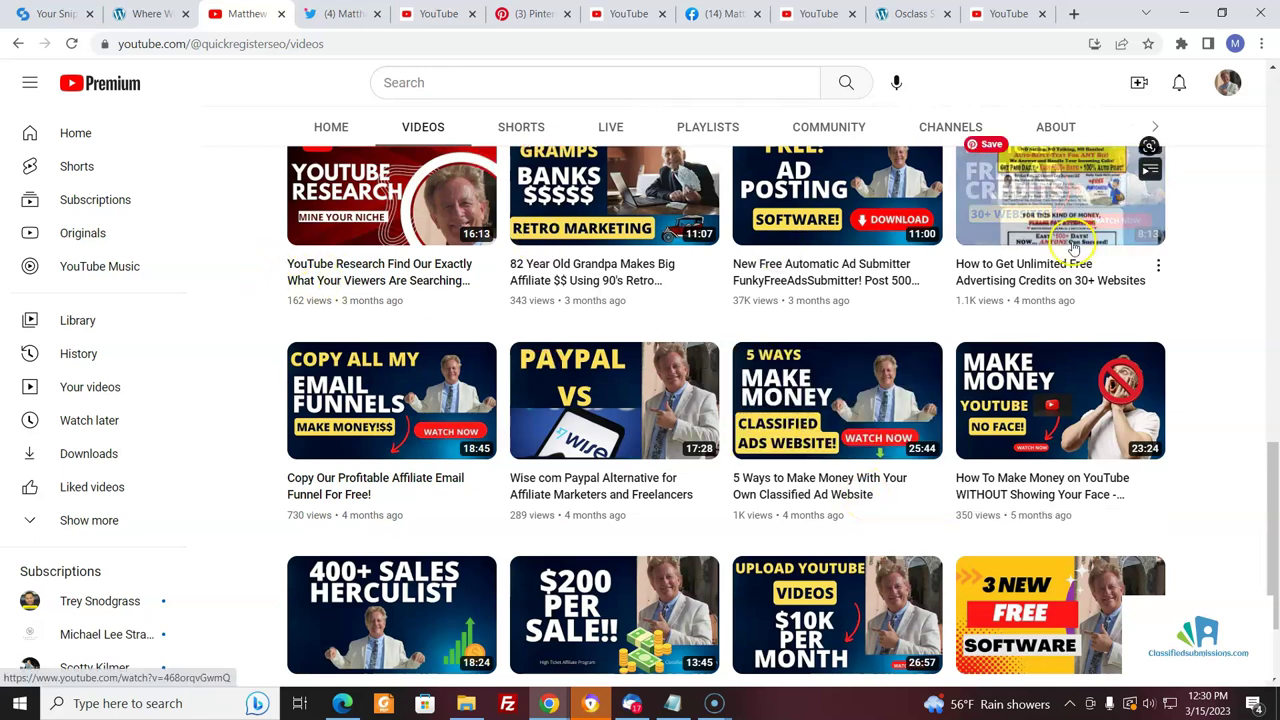
{"action": "mouse_move", "coordinate": [875, 438]}
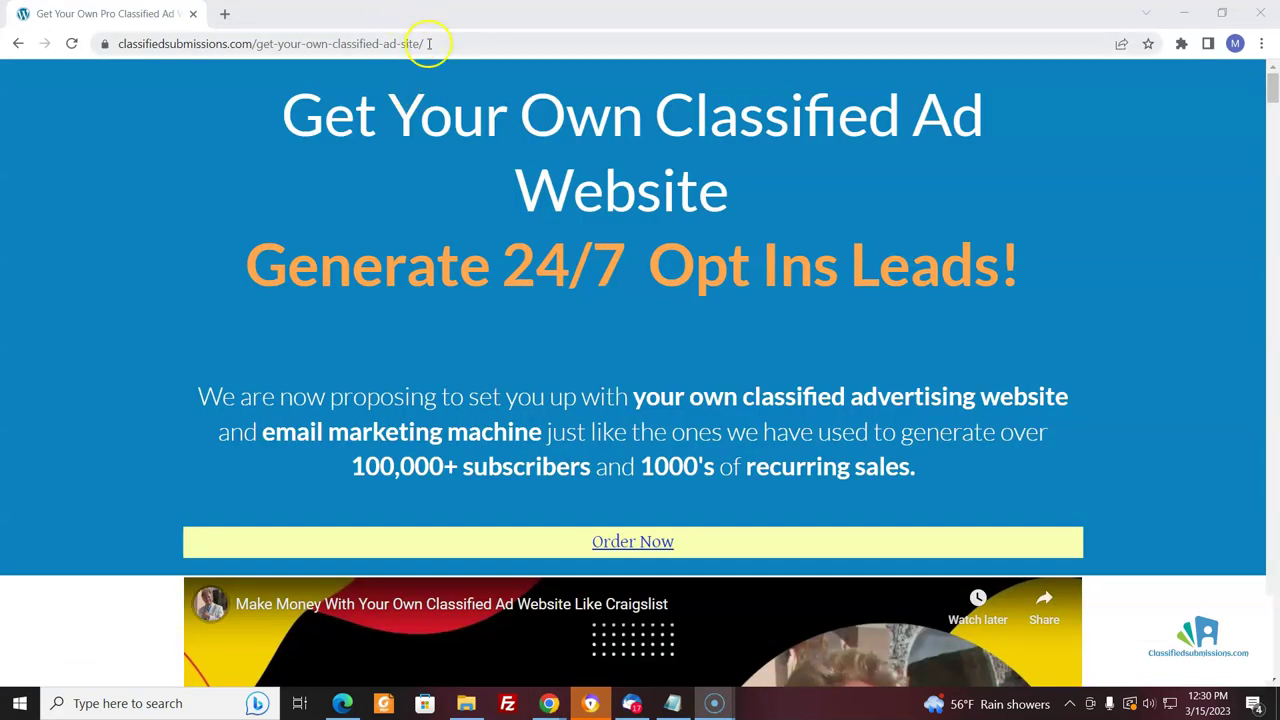
Append ?ref=youaffiliateursername to the get-your-own-classified-ad-site page address and highlight the addition
{"action": "left_click_drag", "start_coordinate": [121, 44], "coordinate": [415, 46]}
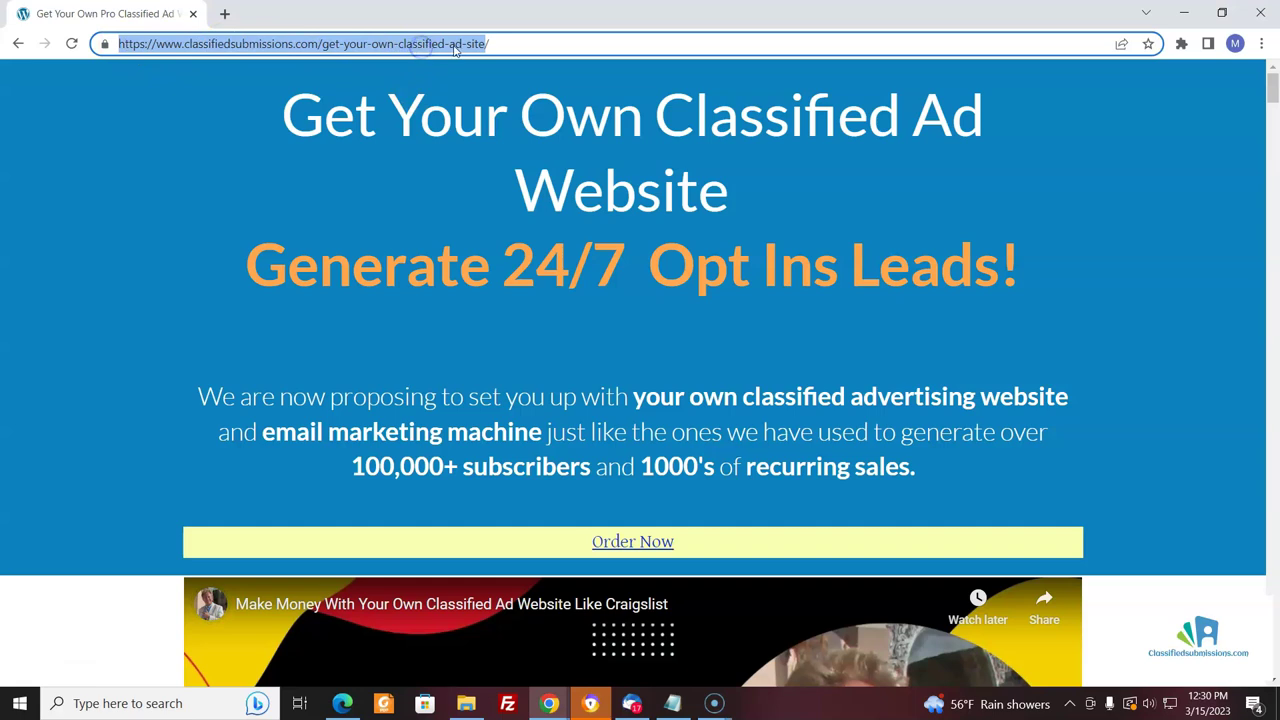
{"action": "left_click", "coordinate": [506, 46]}
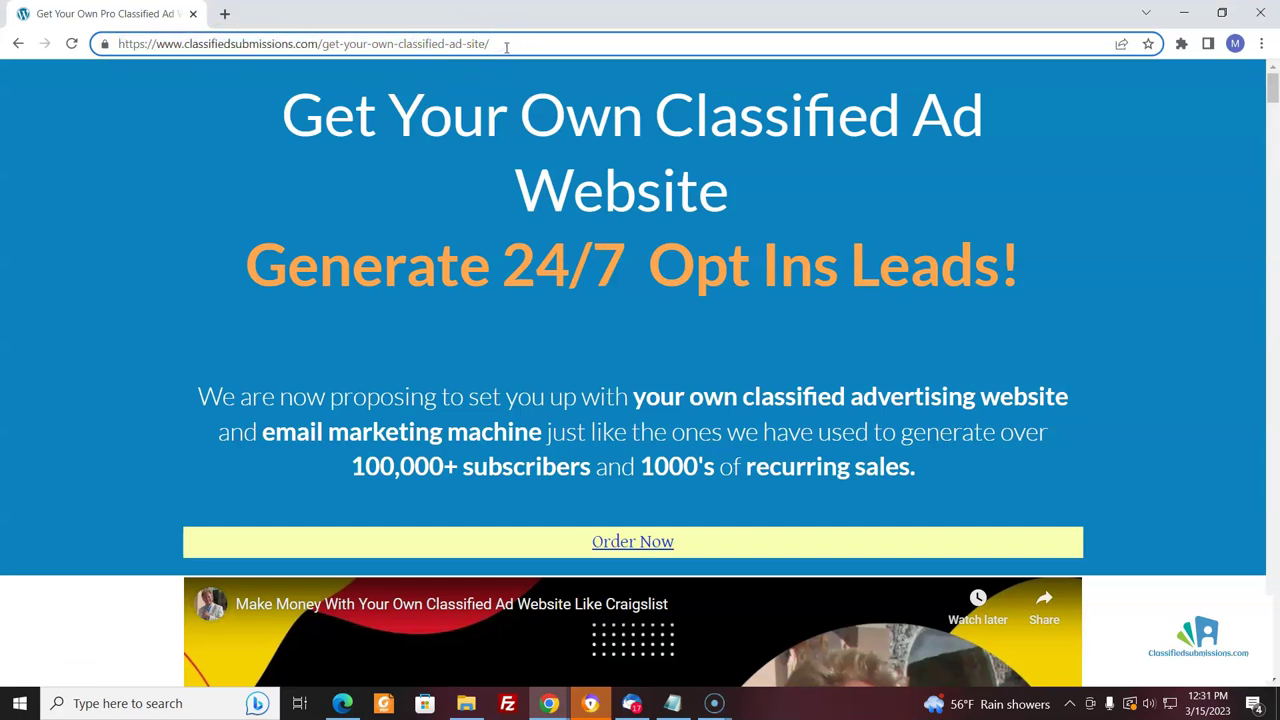
{"action": "type", "text": "?ref="}
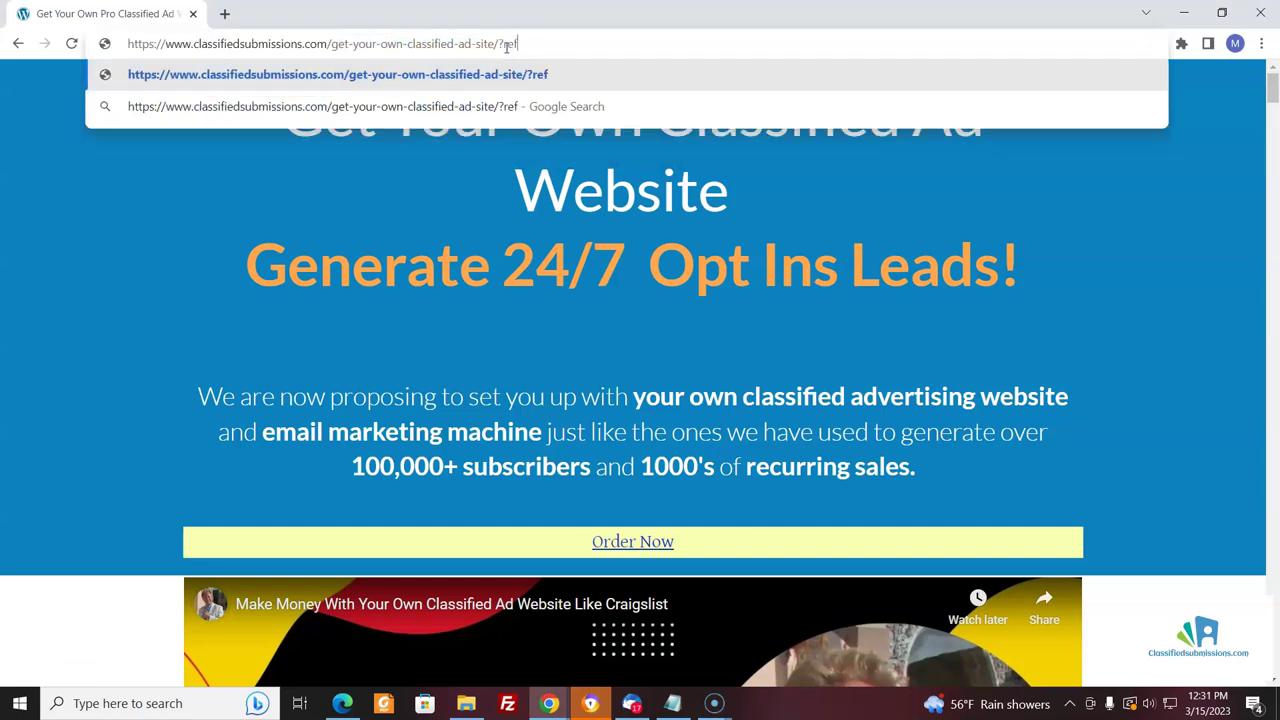
{"action": "type", "text": "you"}
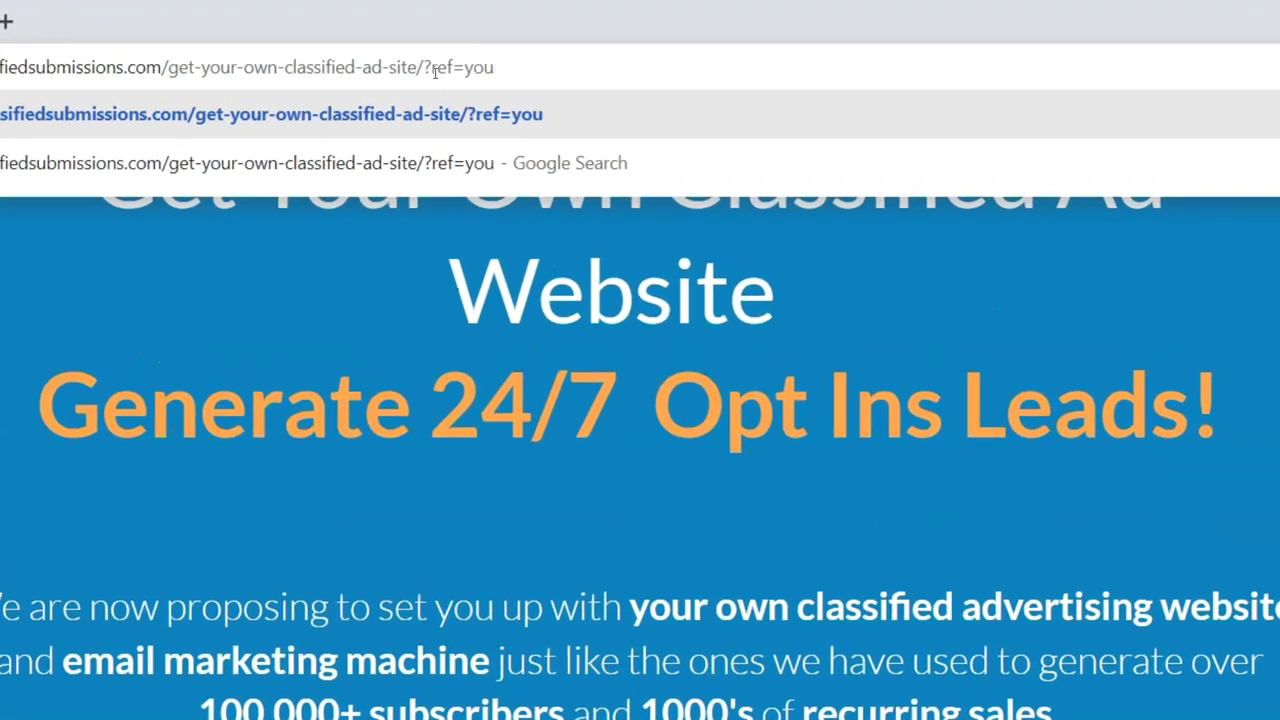
{"action": "type", "text": "aff"}
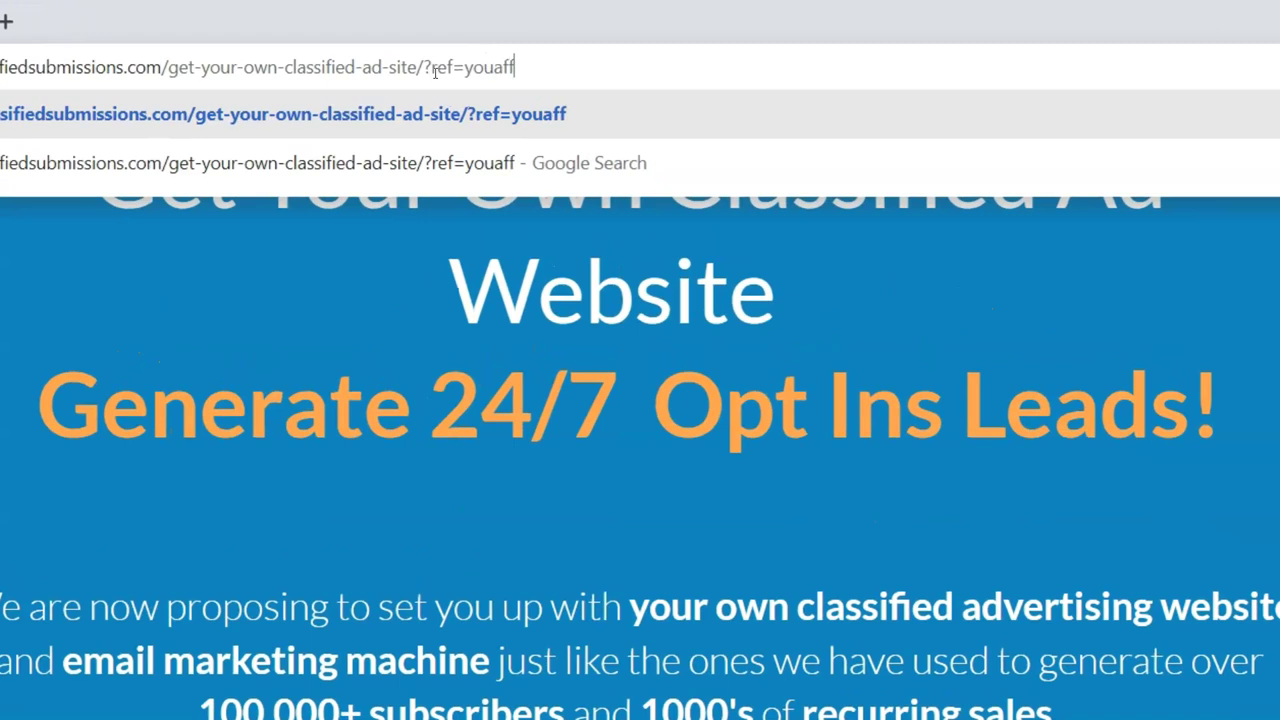
{"action": "type", "text": "iliateursername"}
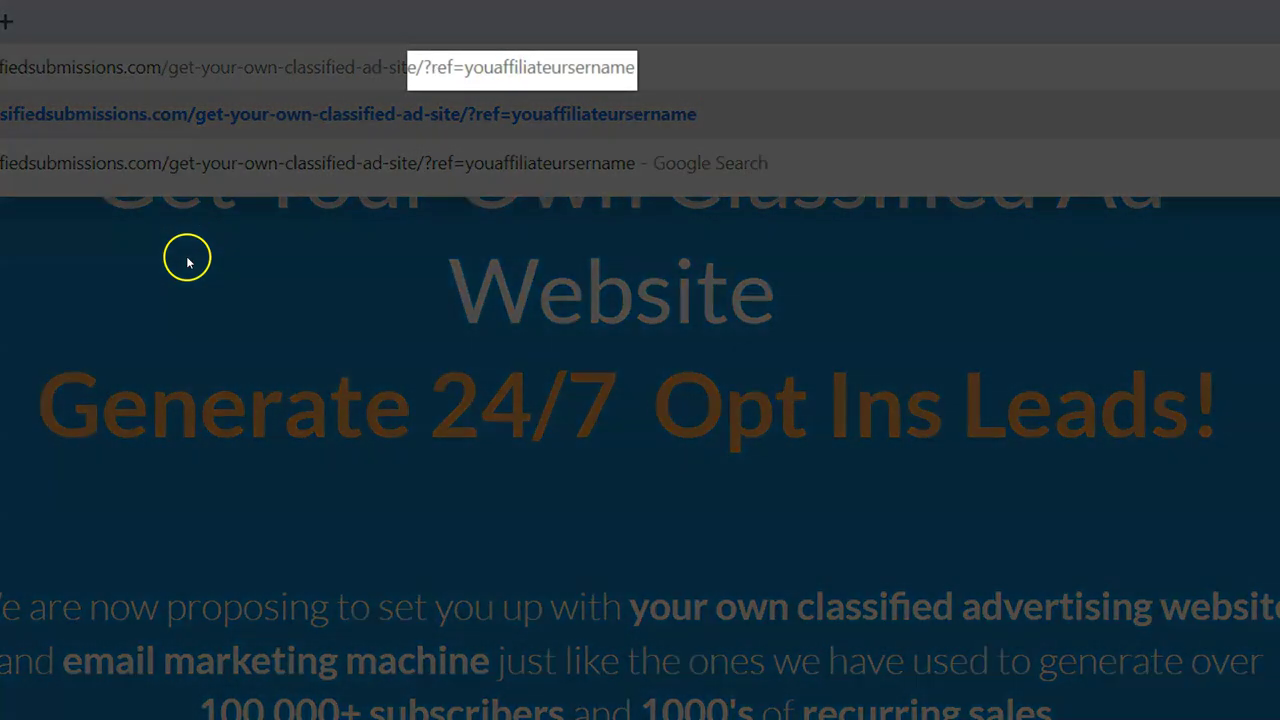
{"action": "left_click", "coordinate": [194, 257]}
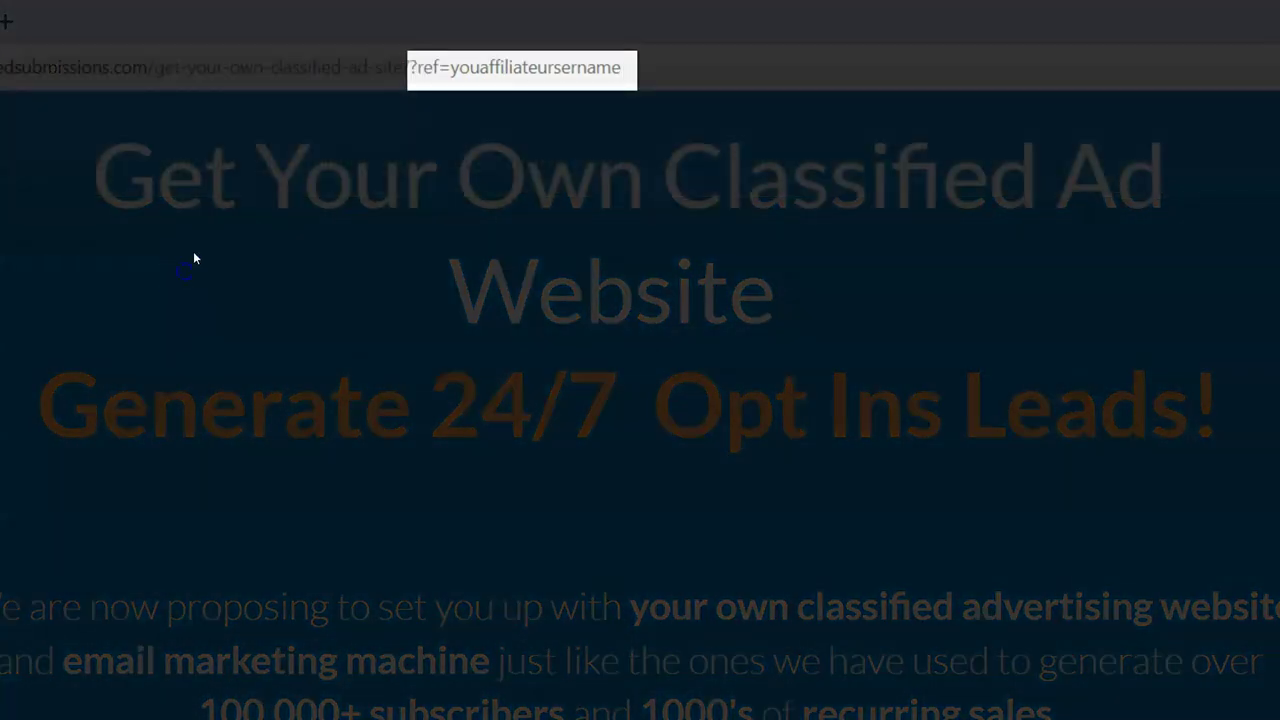
{"action": "left_click_drag", "start_coordinate": [625, 67], "coordinate": [412, 66]}
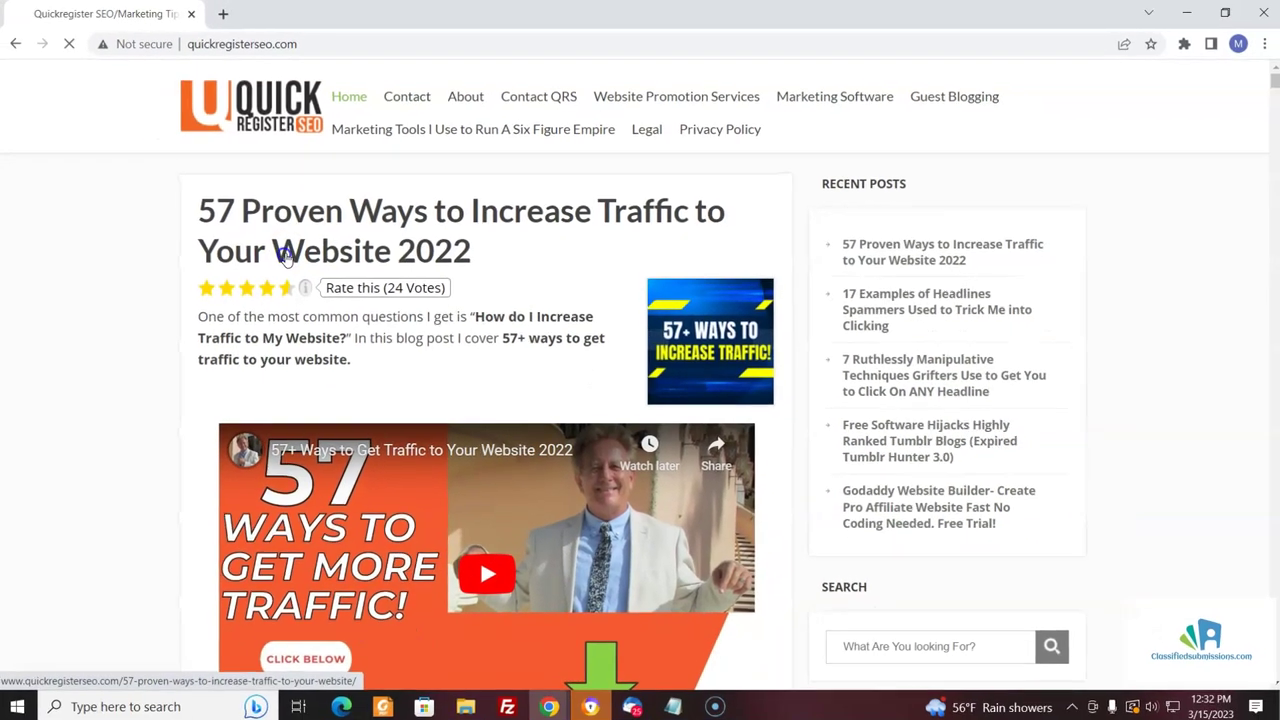
Open the 57 Proven Ways to Increase Traffic post, copy its address, and start a new snip
{"action": "left_click", "coordinate": [280, 251]}
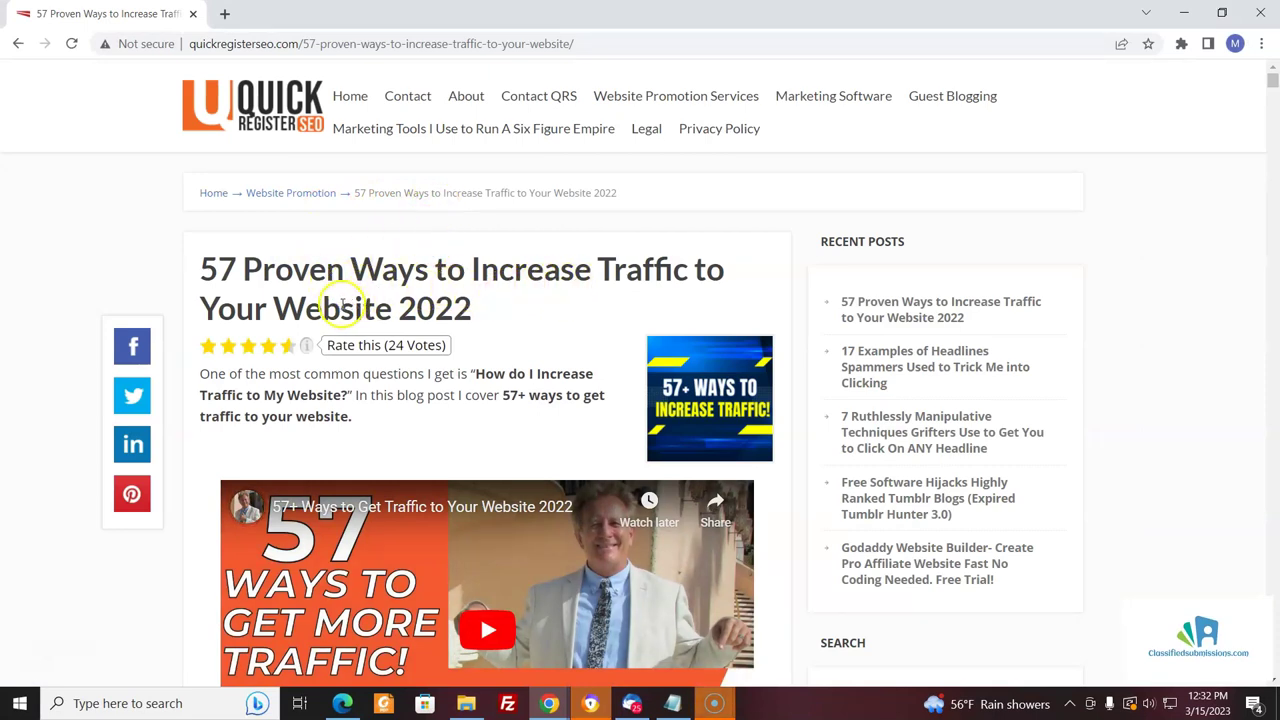
{"action": "left_click", "coordinate": [412, 45]}
{"action": "right_click", "coordinate": [412, 45]}
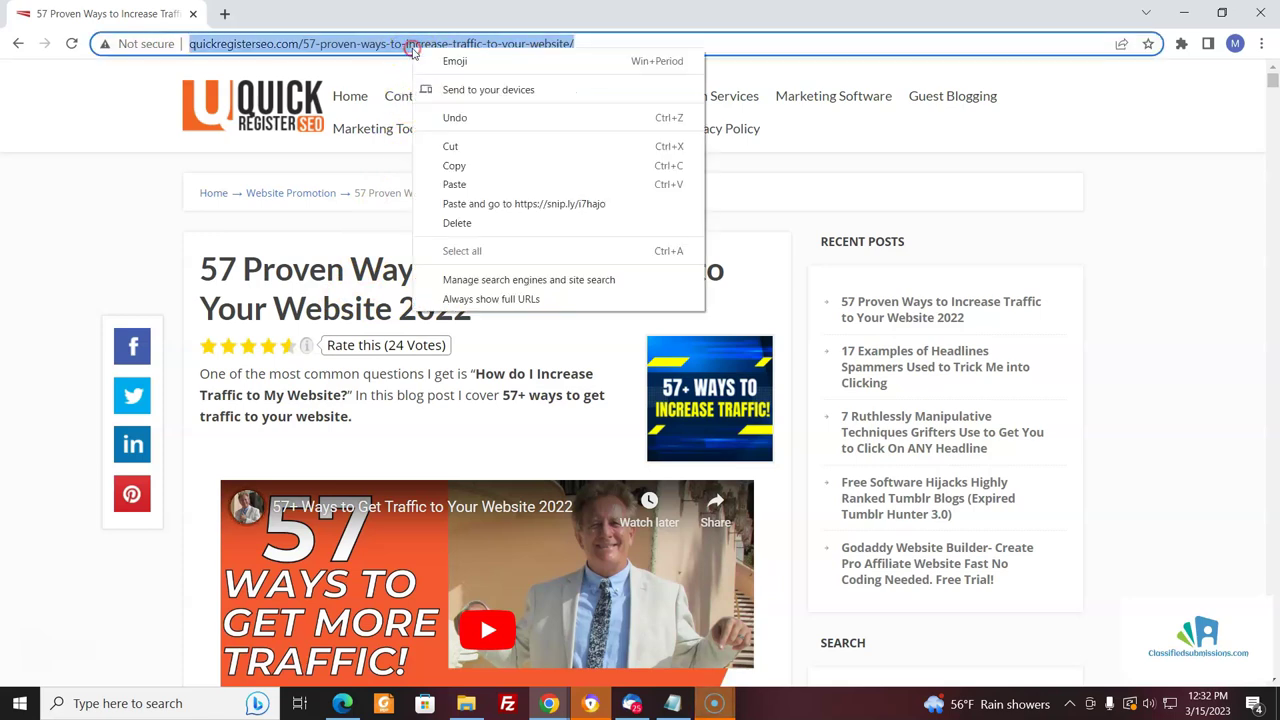
{"action": "left_click", "coordinate": [455, 162]}
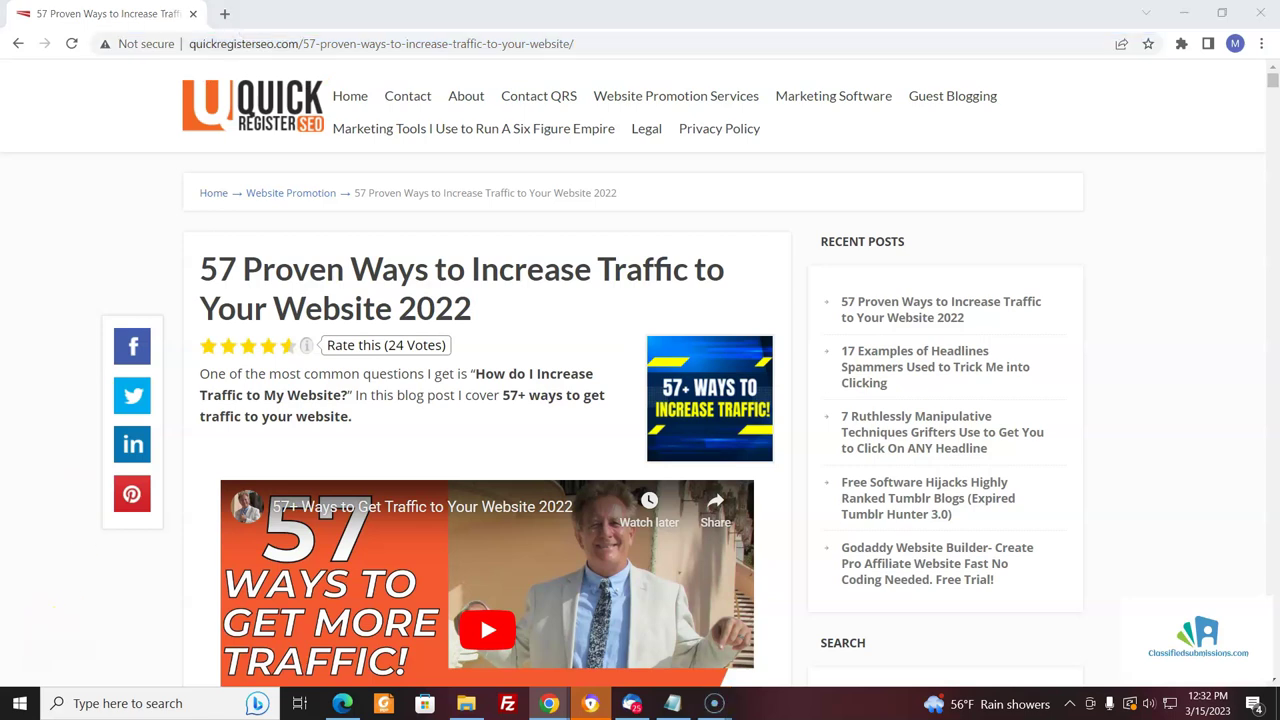
{"action": "key", "text": "alt+Tab"}
{"action": "left_click", "coordinate": [140, 435]}
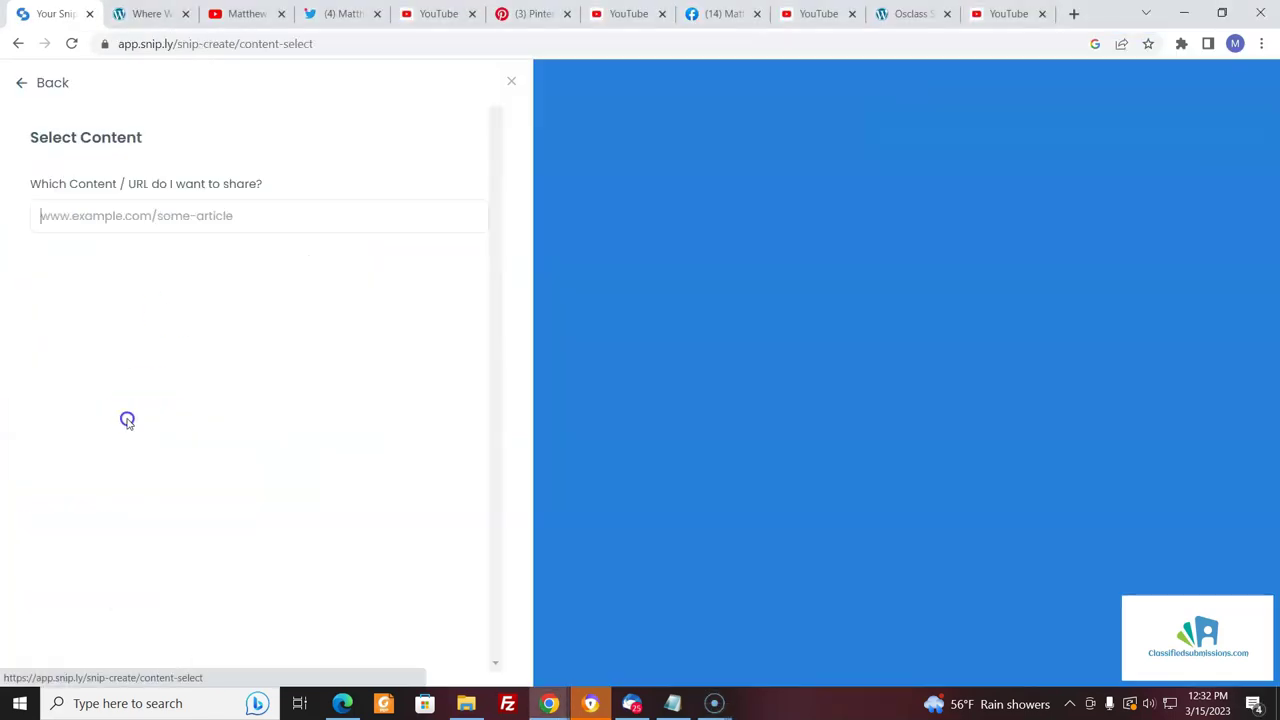
Paste the 57 Proven Ways post URL as the snip's content and choose to add a call-to-action
{"action": "left_click", "coordinate": [95, 217]}
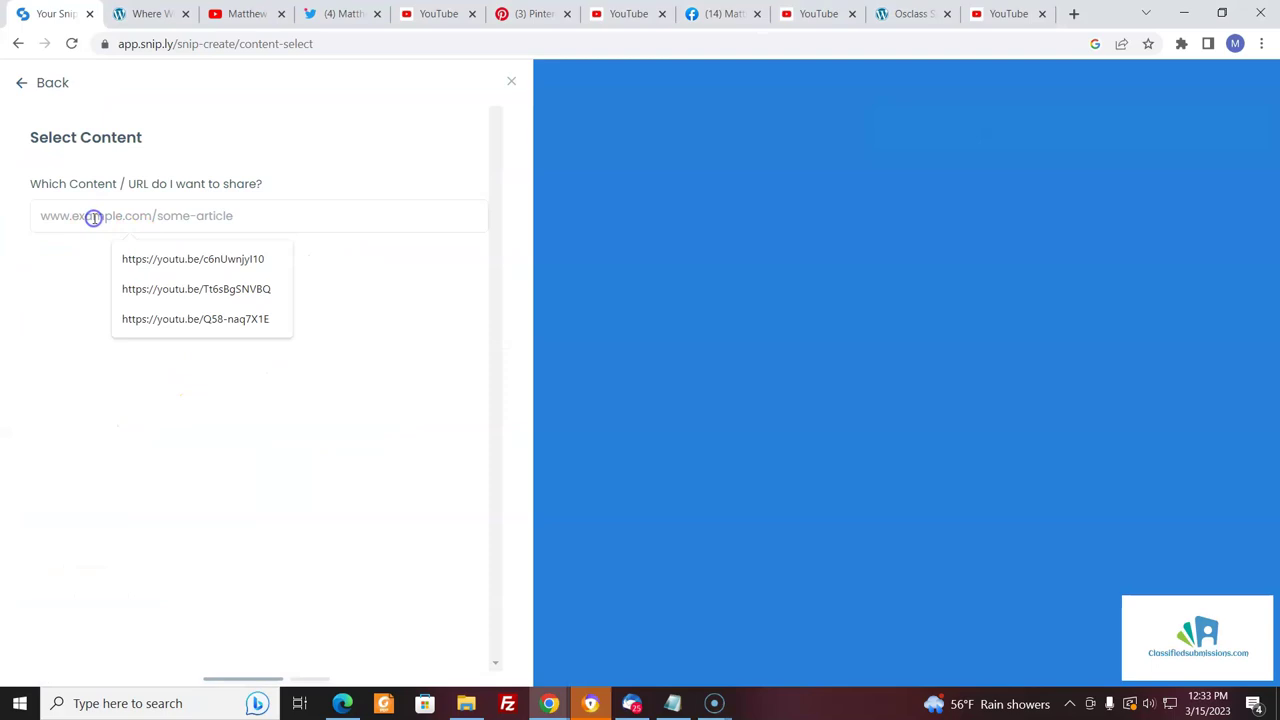
{"action": "key", "text": "ctrl+v"}
{"action": "left_click", "coordinate": [355, 240]}
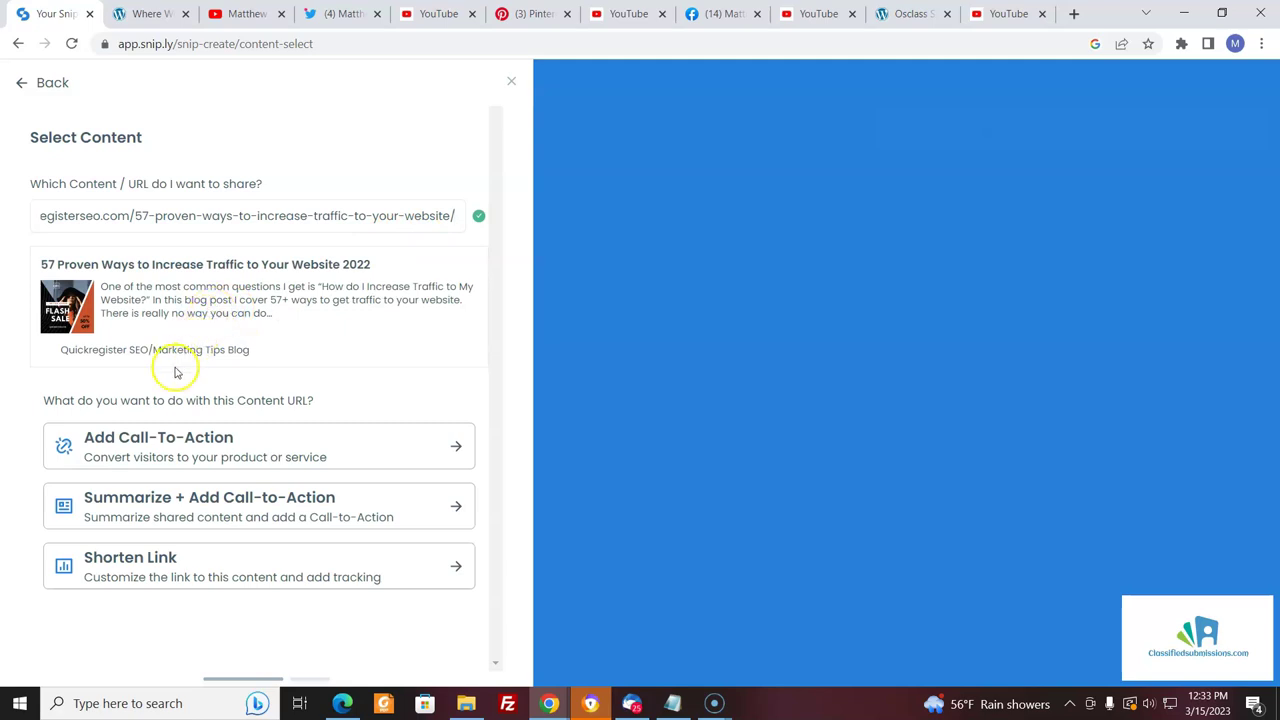
{"action": "left_click", "coordinate": [168, 452]}
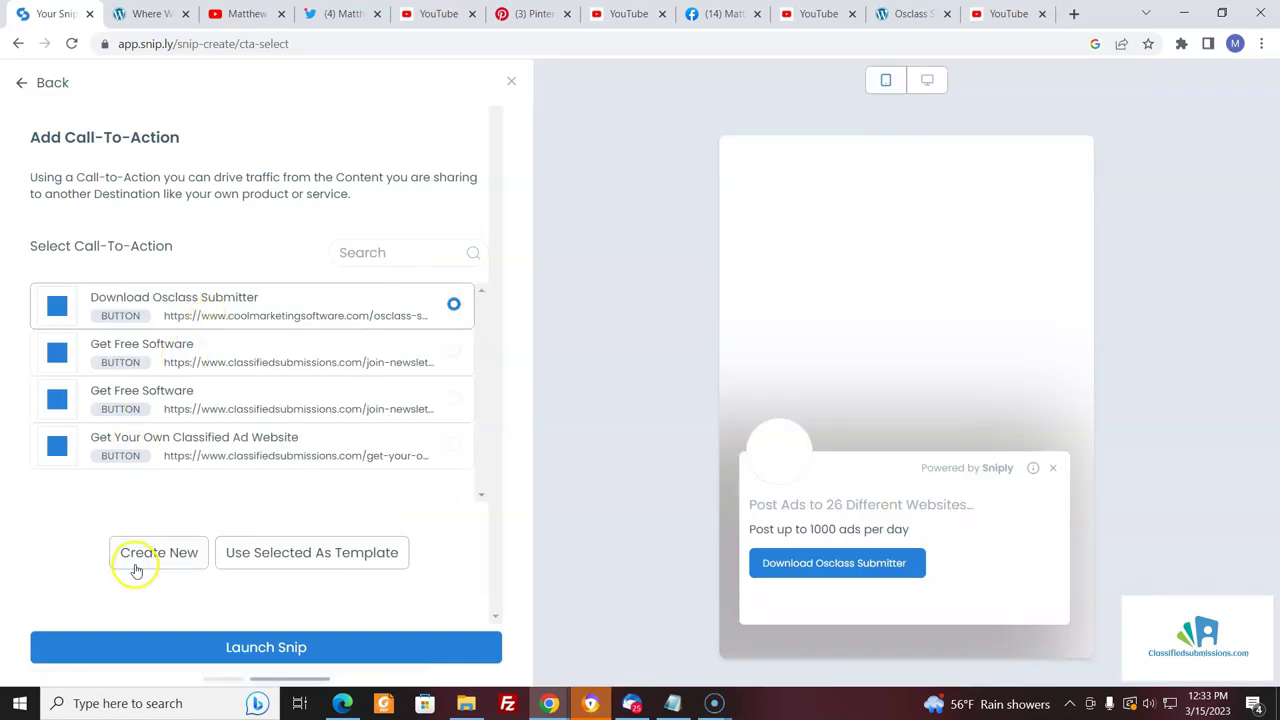
{"action": "left_click", "coordinate": [152, 556]}
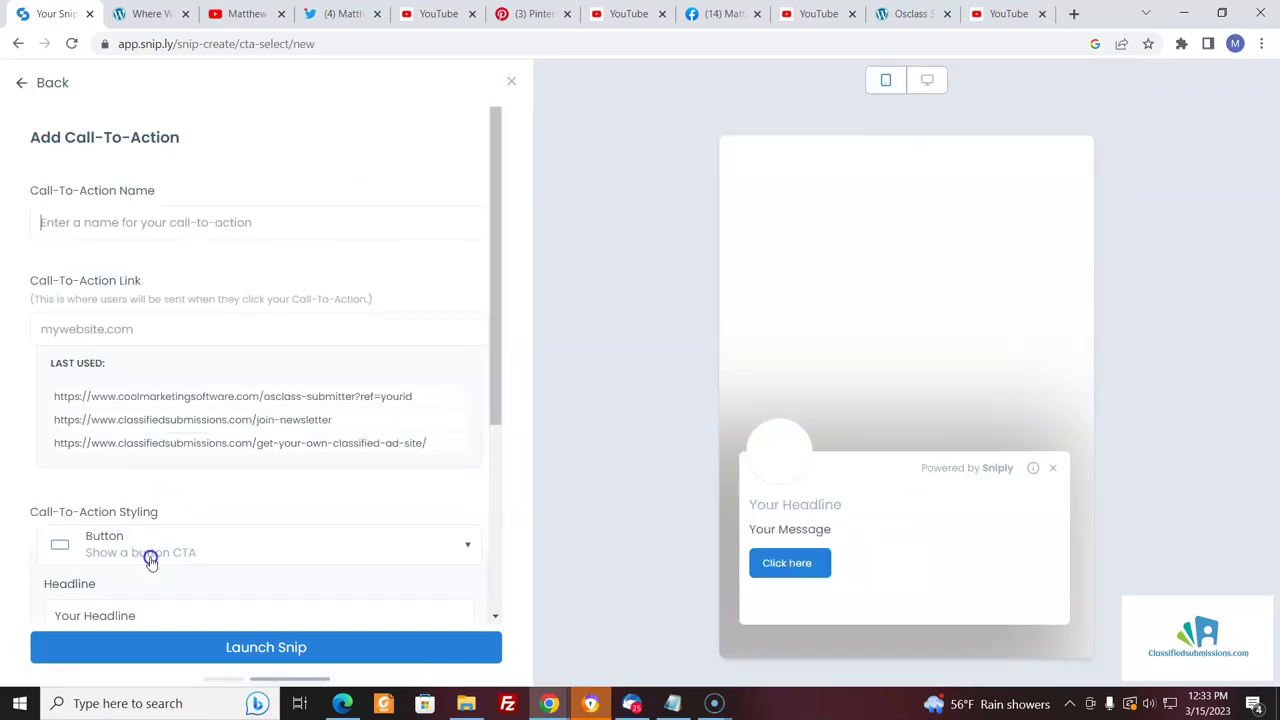
{"action": "type", "text": "Classified Submission Affiliate Link"}
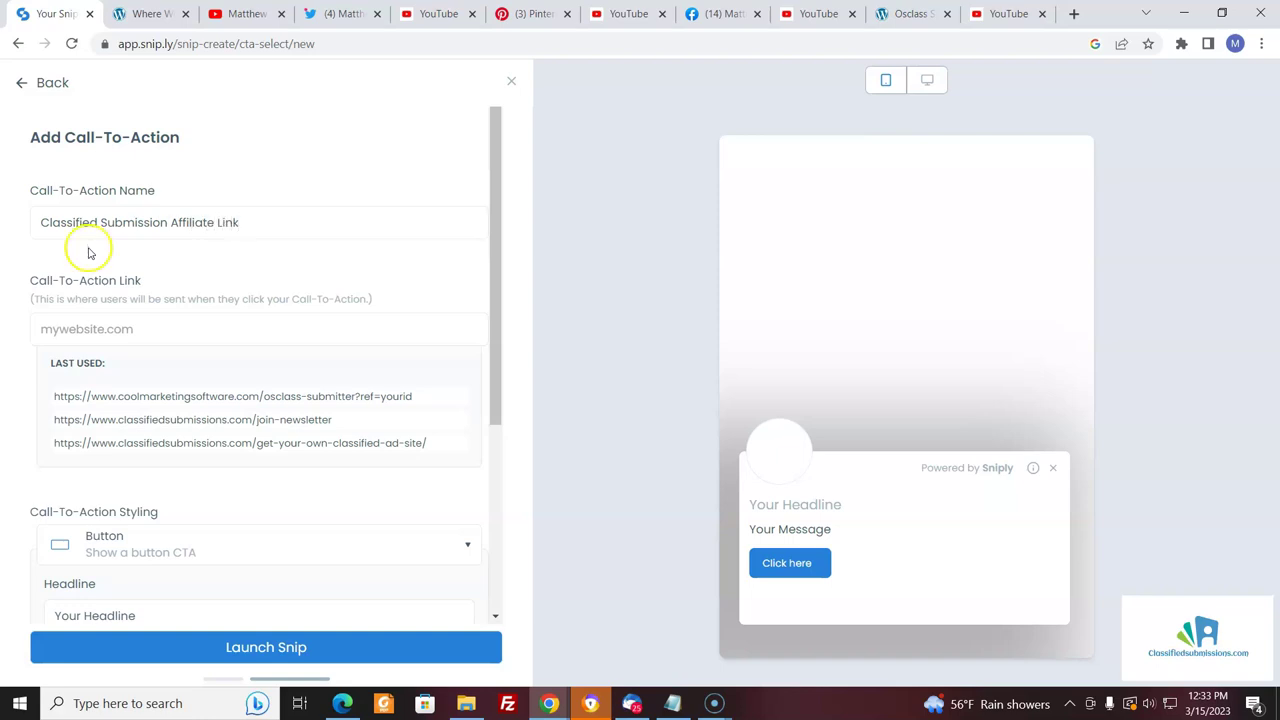
{"action": "left_click", "coordinate": [102, 336]}
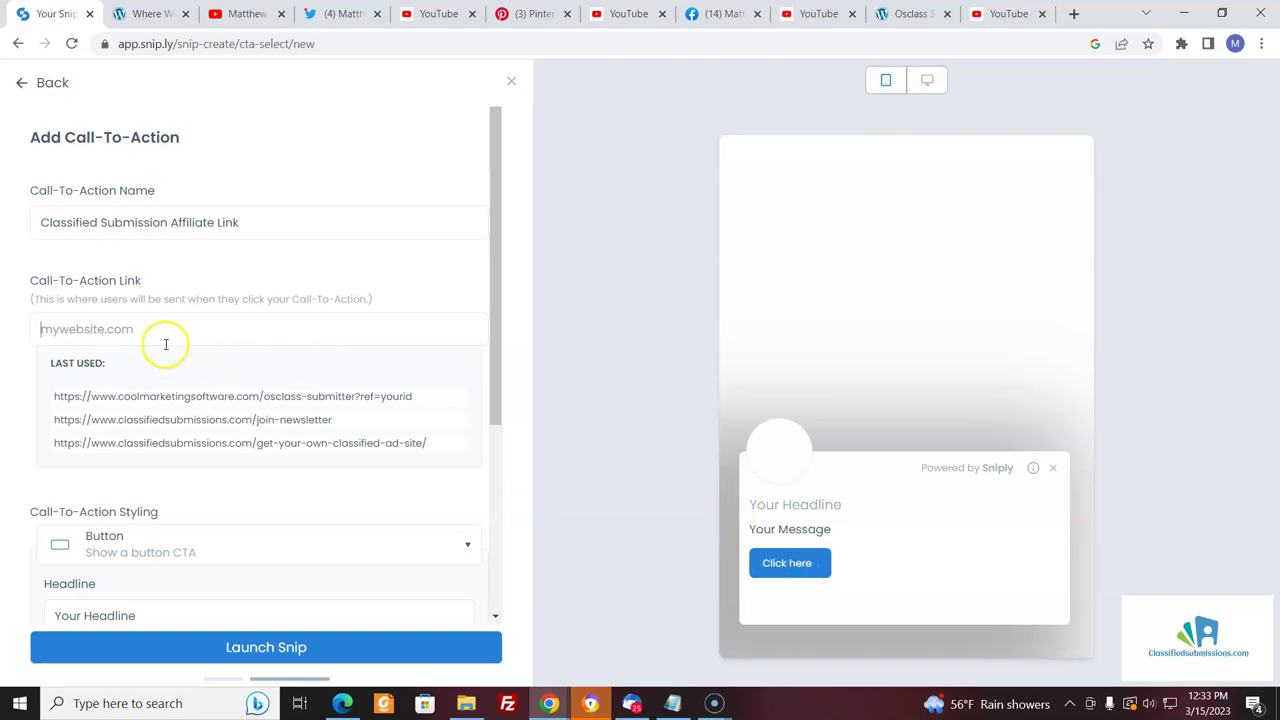
{"action": "type", "text": "https"}
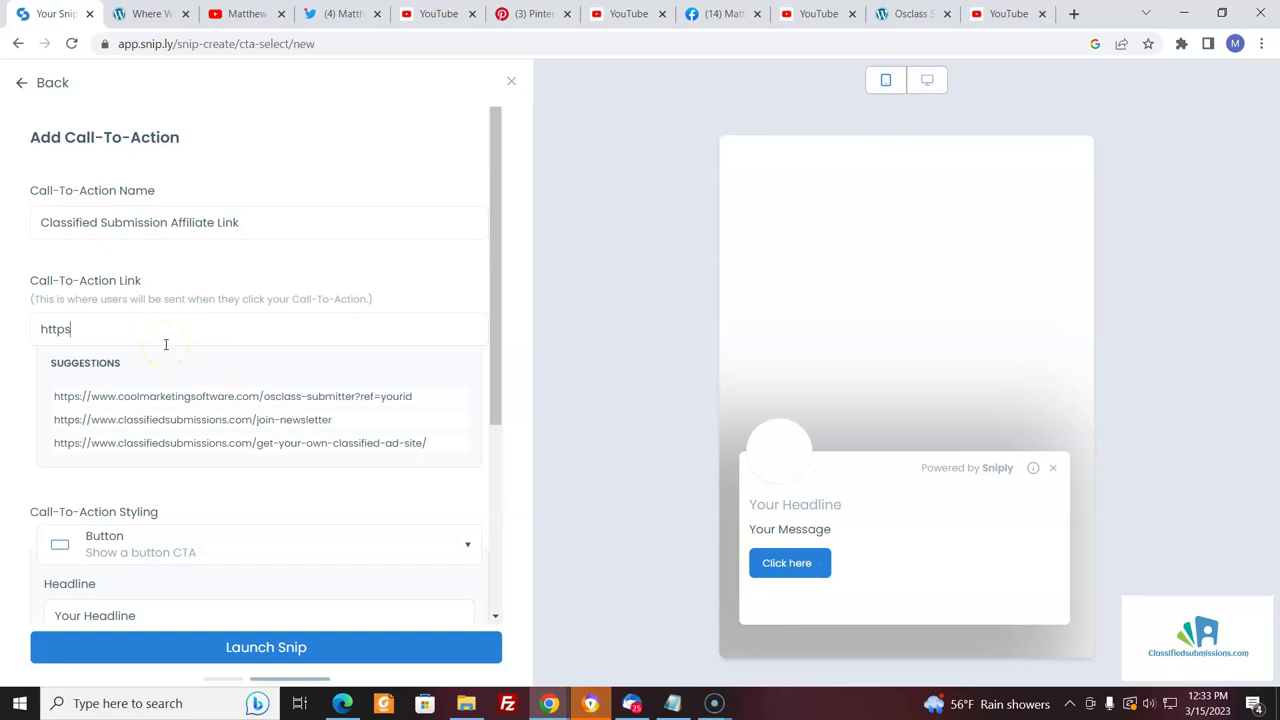
{"action": "type", "text": "://www.classifiedsubmissions.com"}
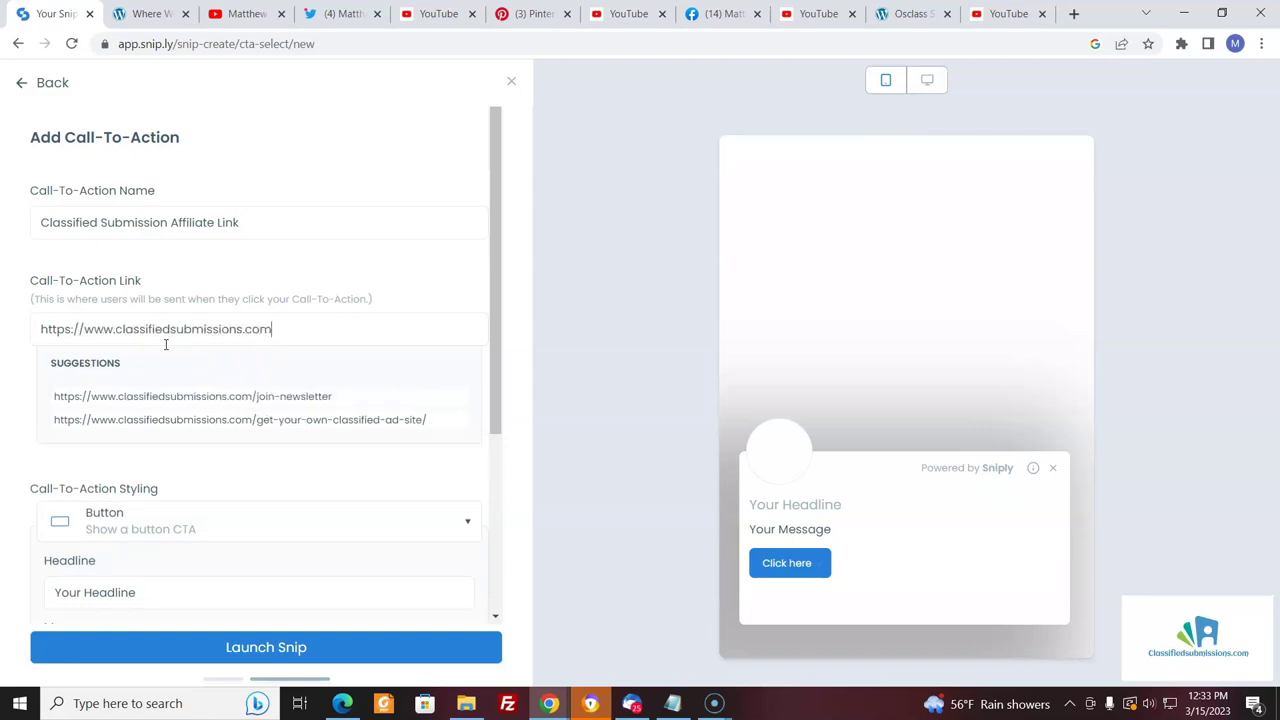
{"action": "type", "text": "/a/aff/go/youraffiliateid"}
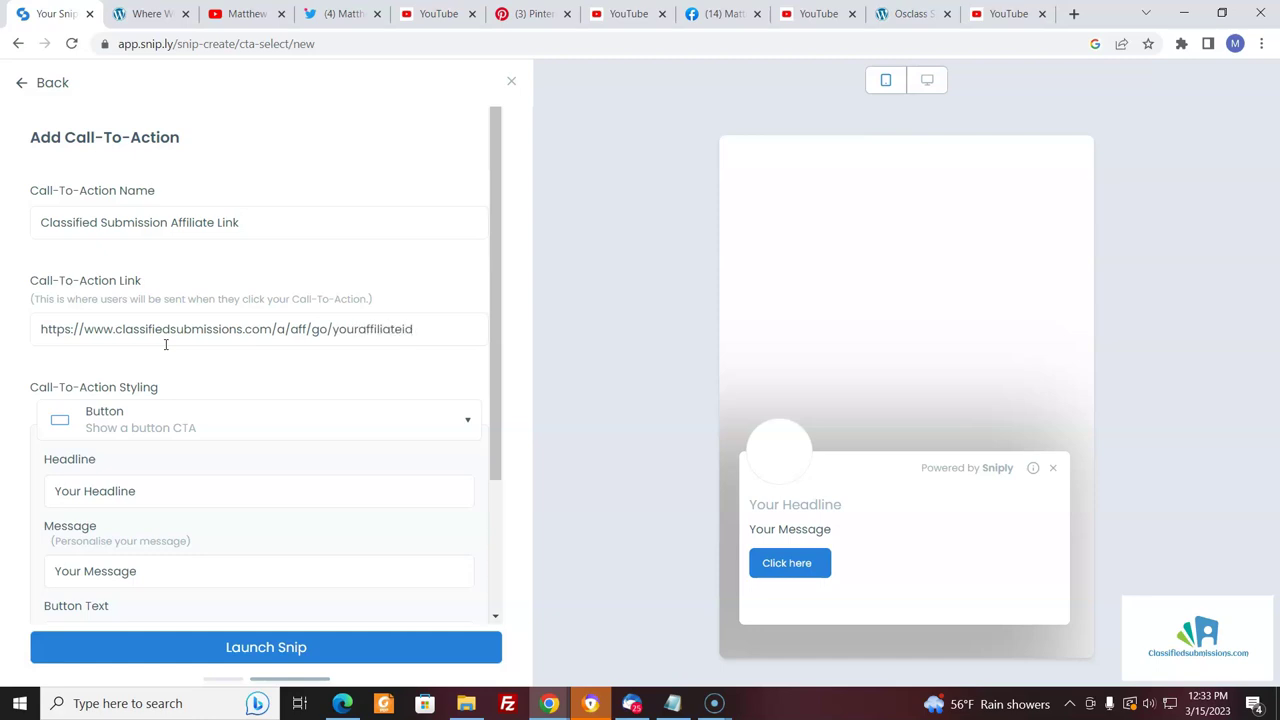
{"action": "left_click_drag", "start_coordinate": [491, 403], "coordinate": [471, 549]}
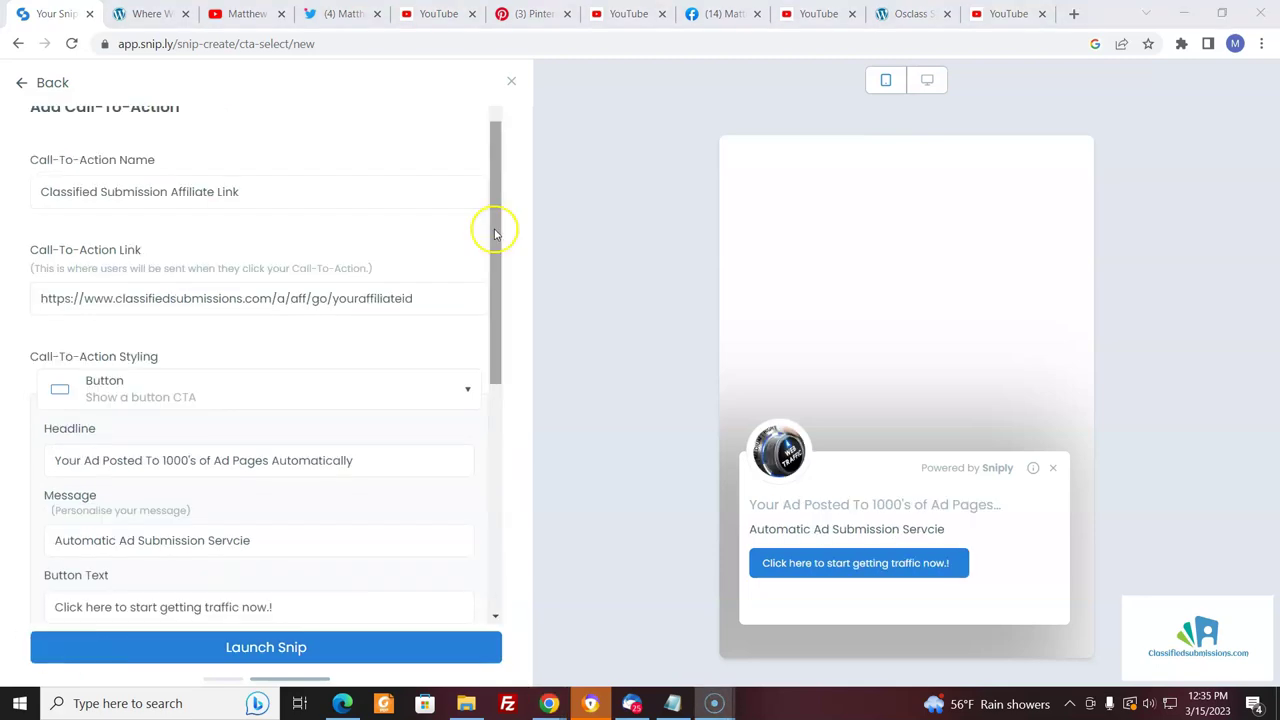
{"action": "left_click_drag", "start_coordinate": [491, 229], "coordinate": [483, 133]}
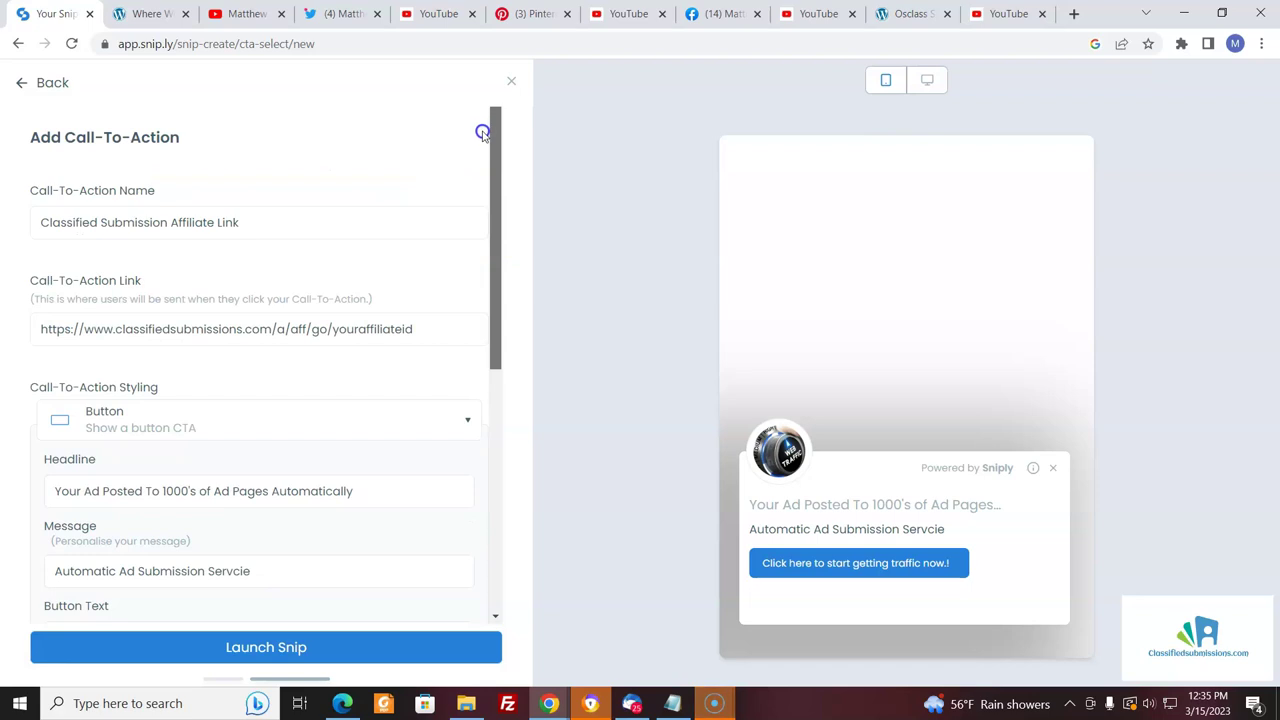
{"action": "mouse_move", "coordinate": [490, 287]}
{"action": "left_mouse_down"}
{"action": "mouse_move", "coordinate": [509, 434]}
{"action": "mouse_move", "coordinate": [489, 486]}
{"action": "mouse_move", "coordinate": [508, 270]}
{"action": "left_mouse_up"}
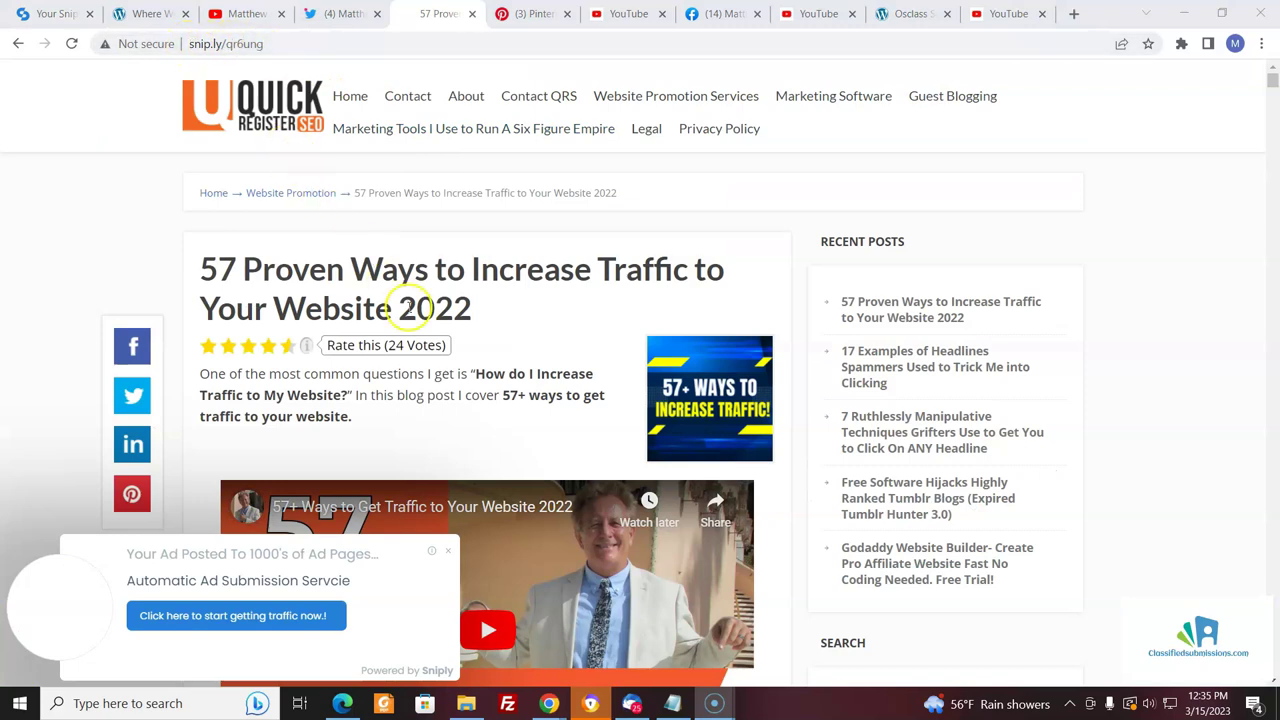
Follow the snip's traffic call-to-action to test the Classified Submissions affiliate link
{"action": "left_click", "coordinate": [1273, 81]}
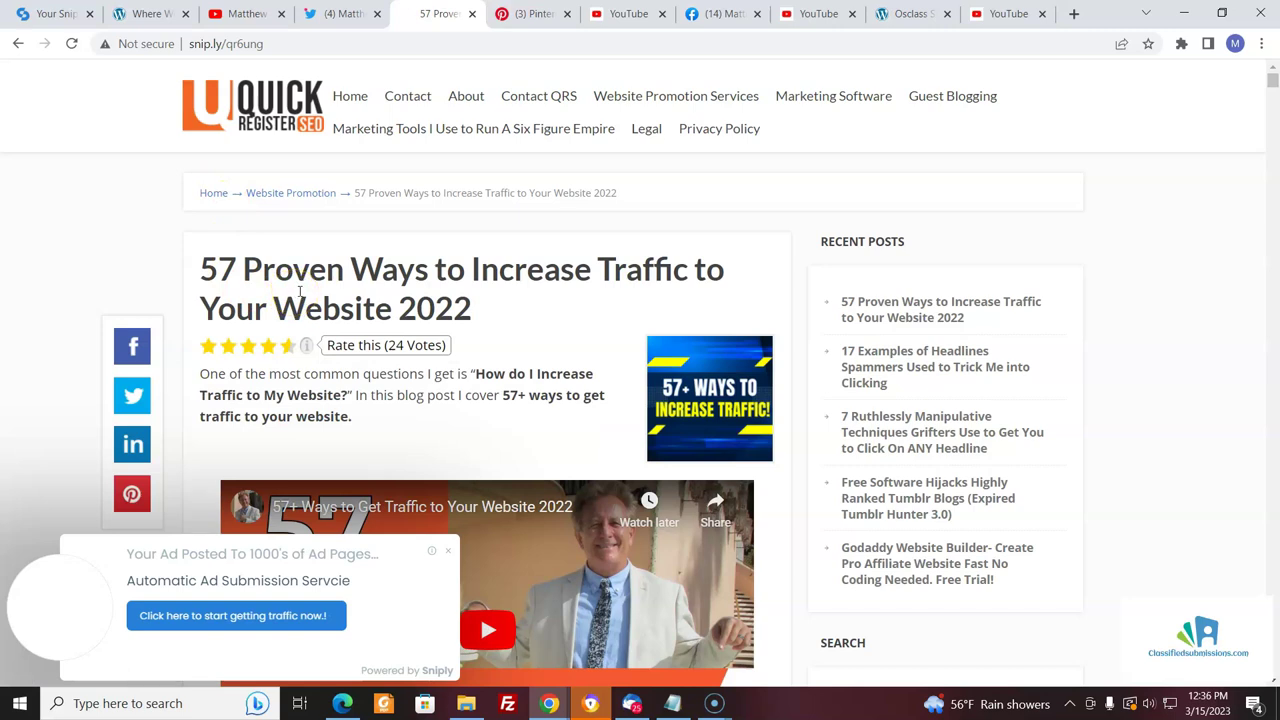
{"action": "left_click", "coordinate": [265, 627]}
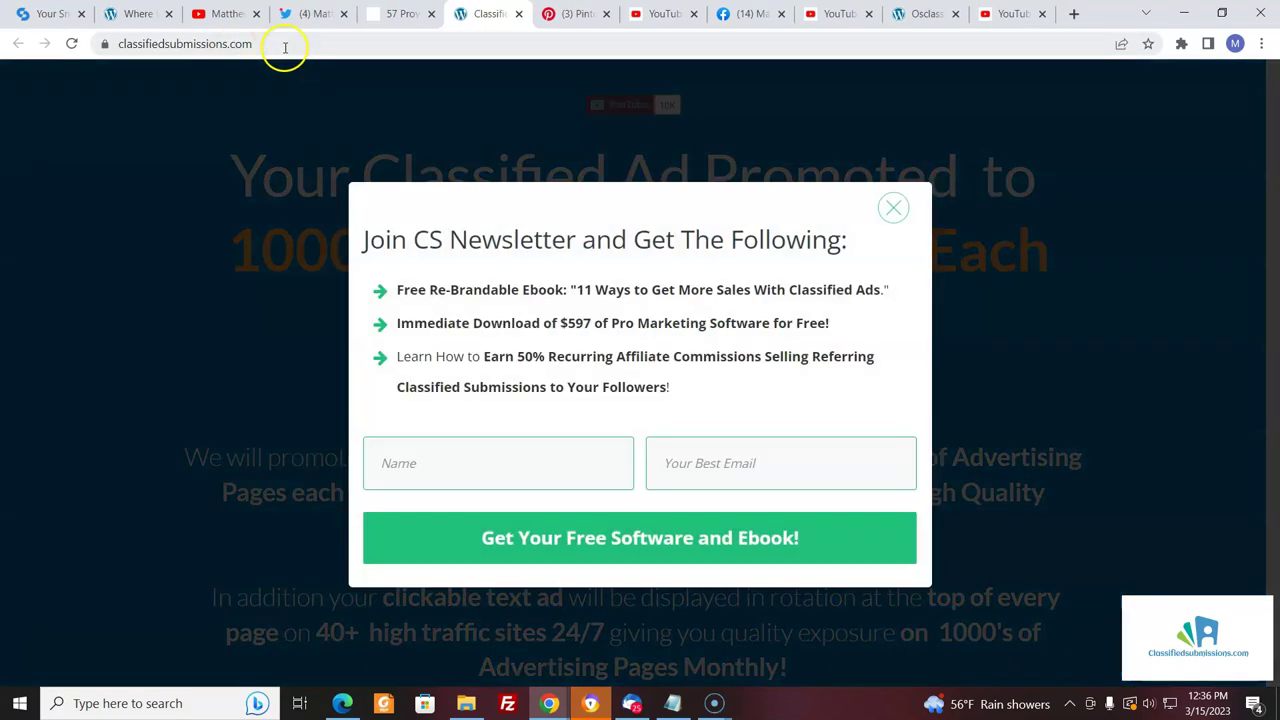
Close the newsletter popup to reveal the offer to promote ads to 1000's+ advertising pages monthly
{"action": "left_click", "coordinate": [895, 208]}
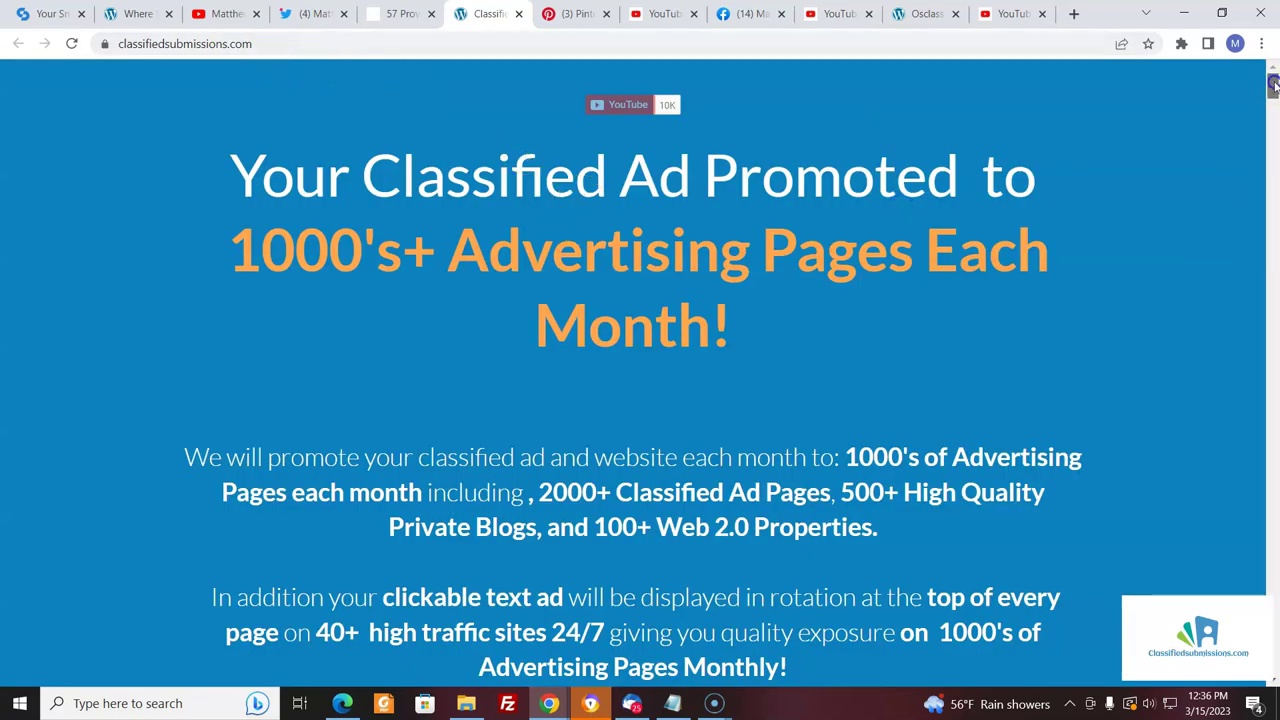
{"action": "left_click_drag", "start_coordinate": [1273, 86], "coordinate": [1273, 89]}
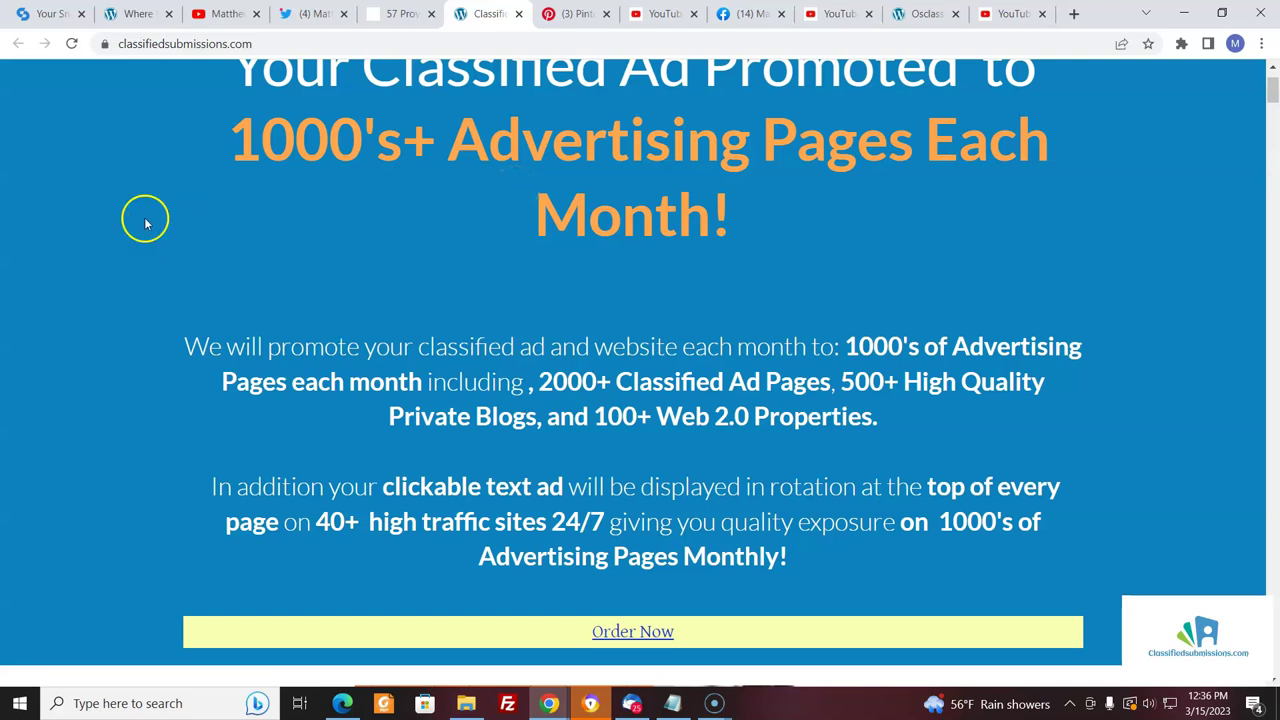
Go back to Sniply's Dashboard showing five recent snips, with snip qr6ung at 1 conversion
{"action": "left_click", "coordinate": [40, 18]}
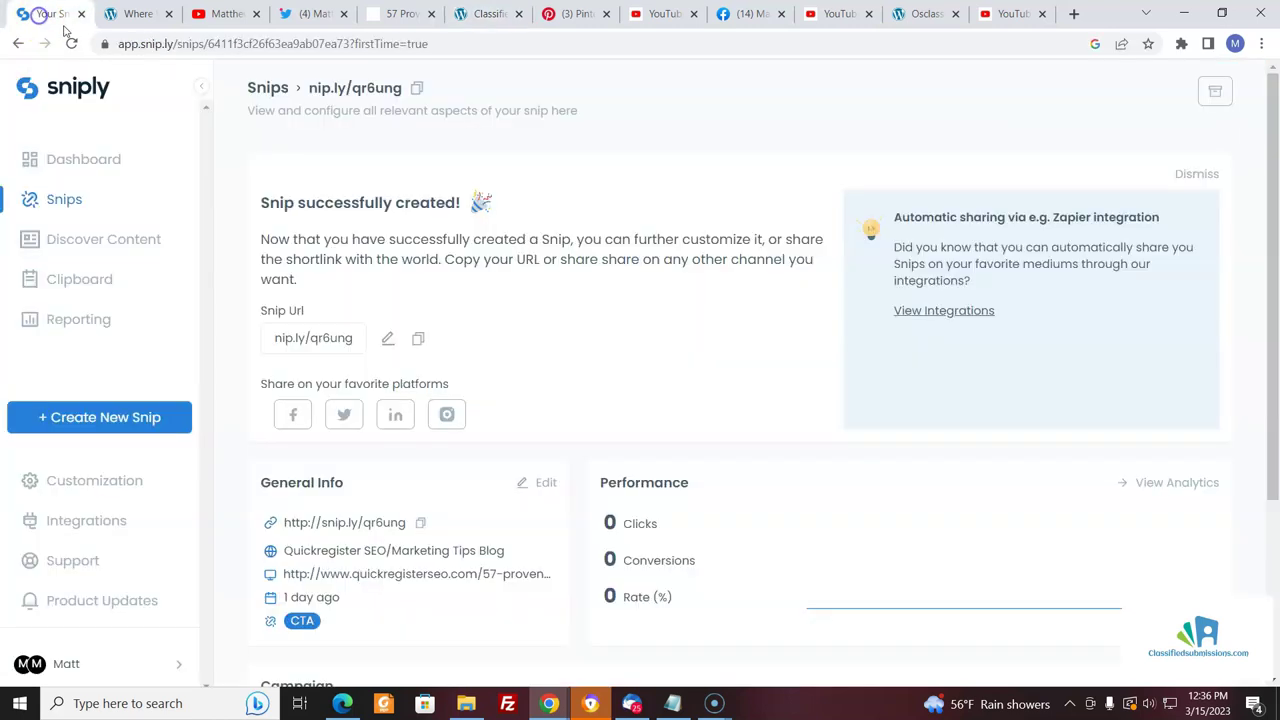
{"action": "left_click", "coordinate": [88, 97]}
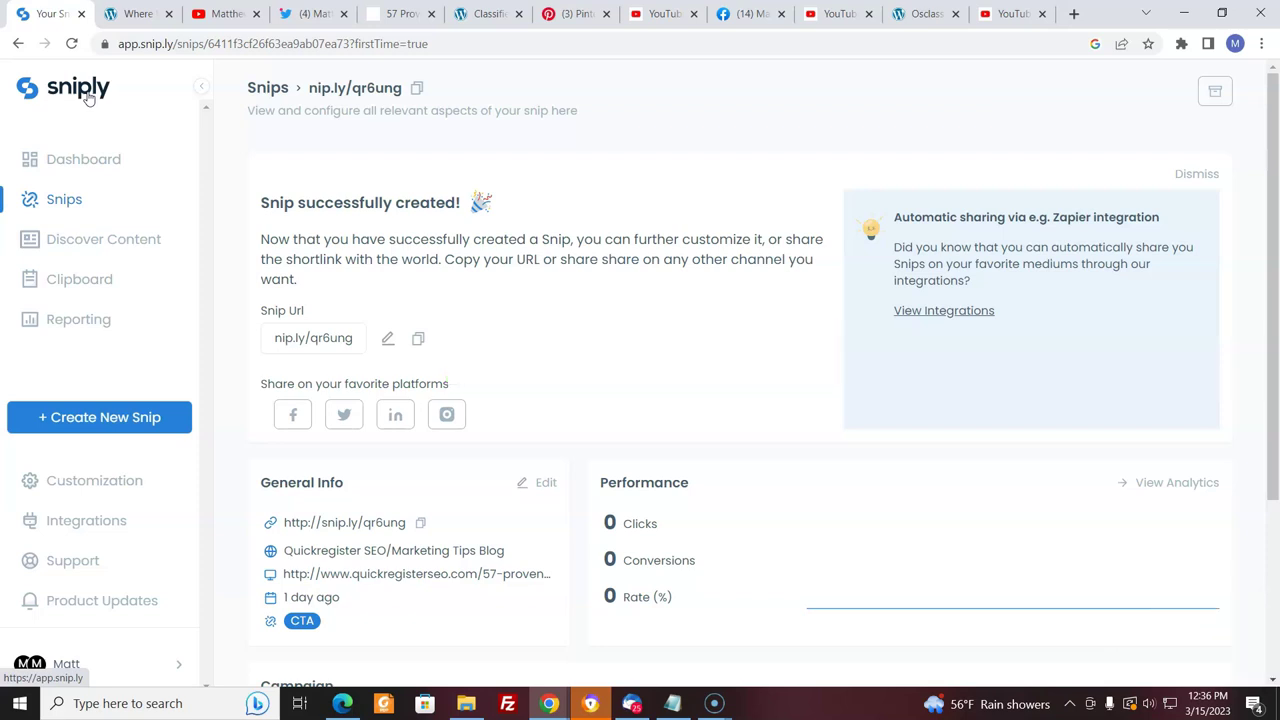
{"action": "left_click", "coordinate": [88, 97]}
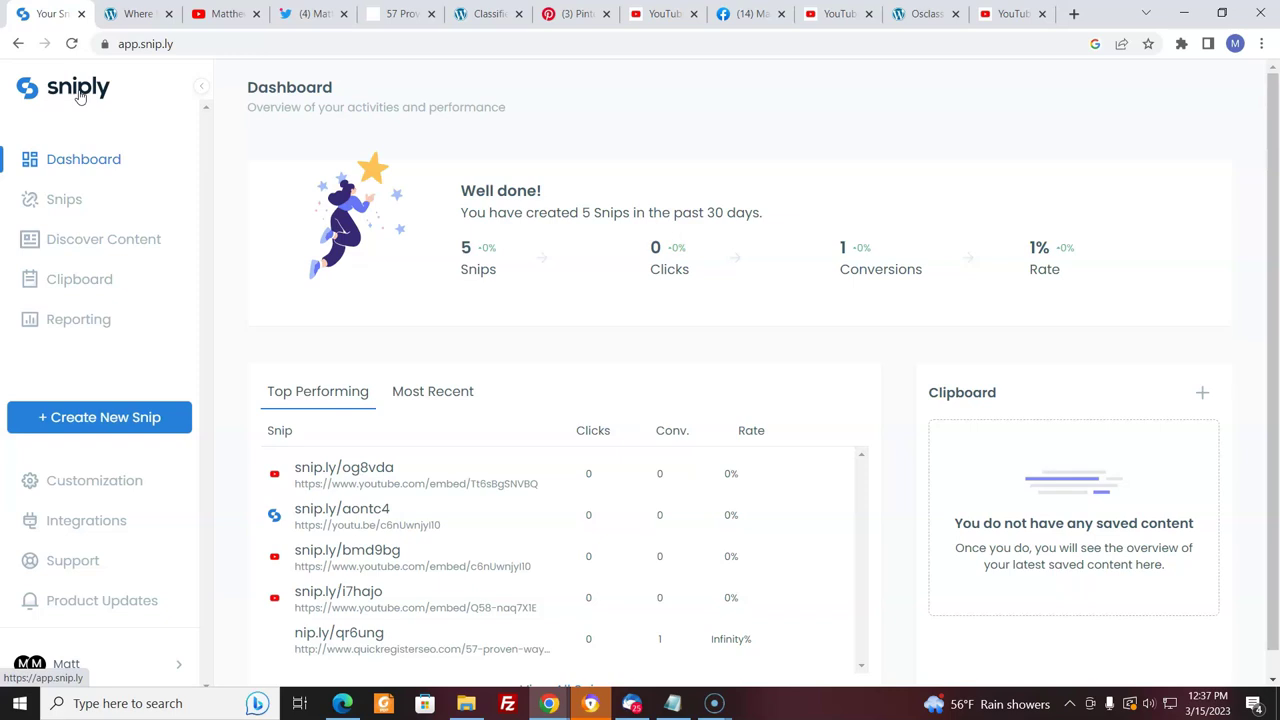
{"action": "left_click", "coordinate": [80, 93]}
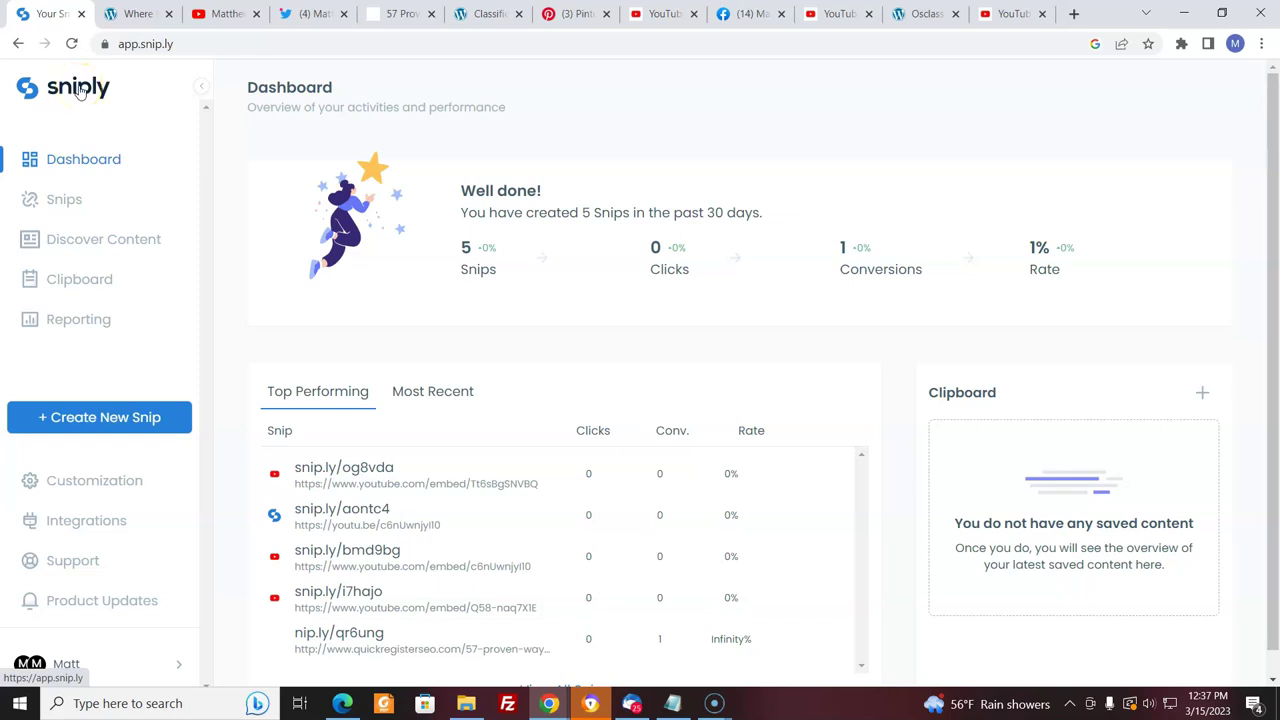